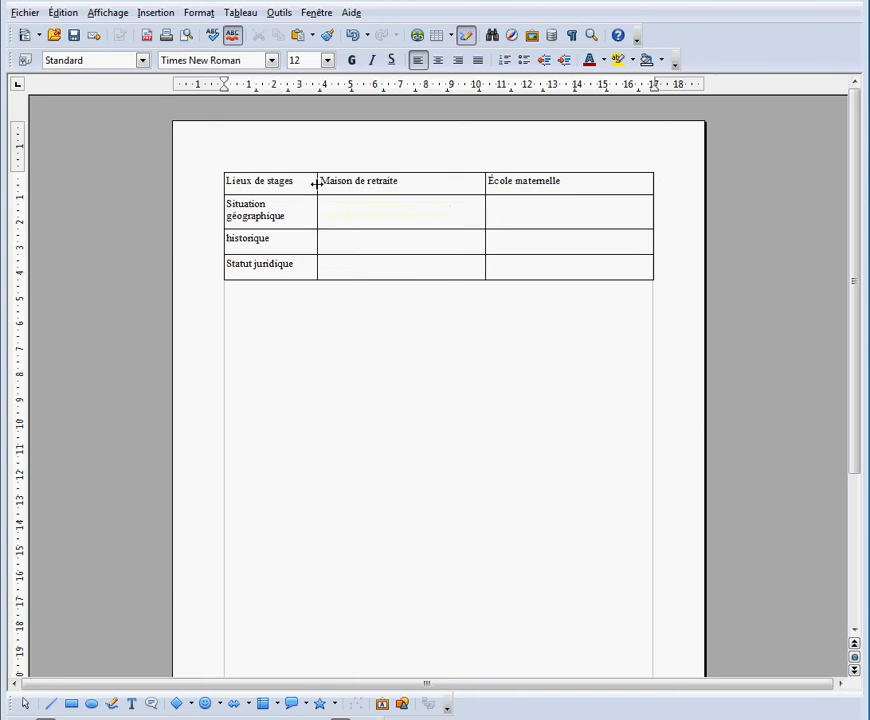
Set the row height of the entire table to 1 cm
left_click_drag(216, 181, 224, 292)
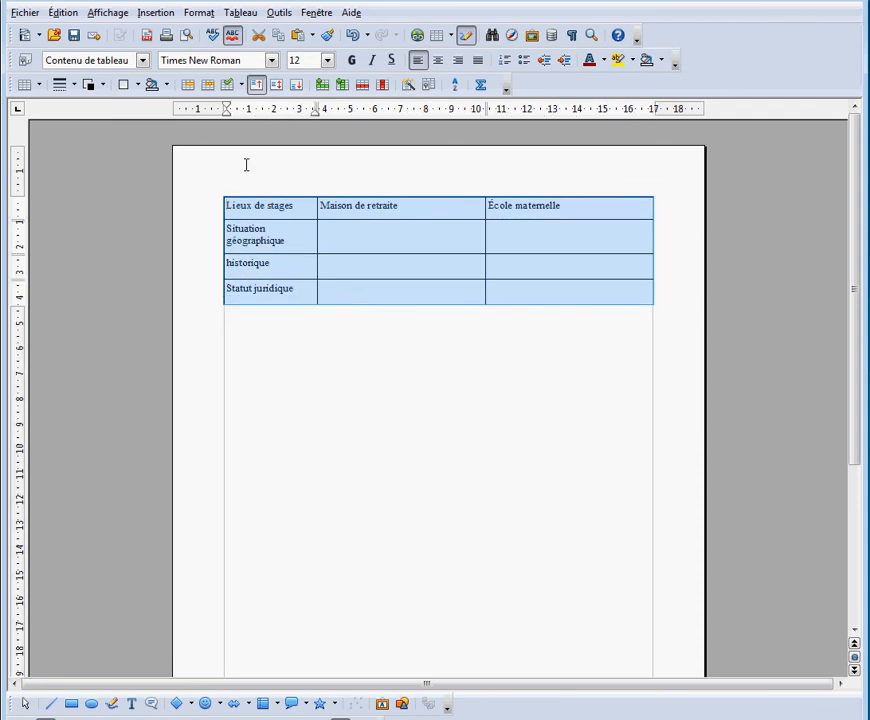
left_click(243, 13)
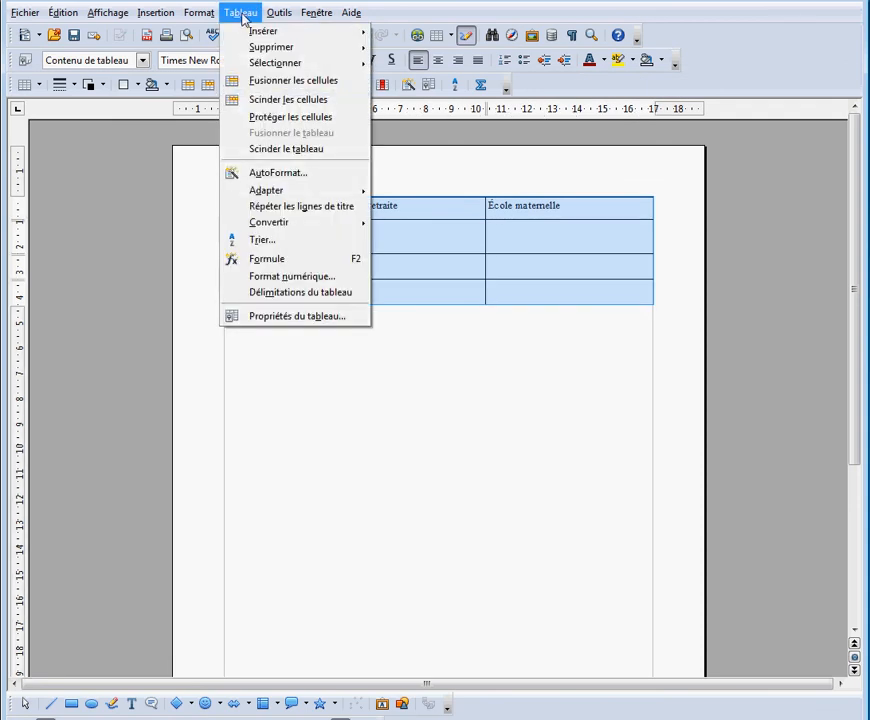
mouse_move(266, 190)
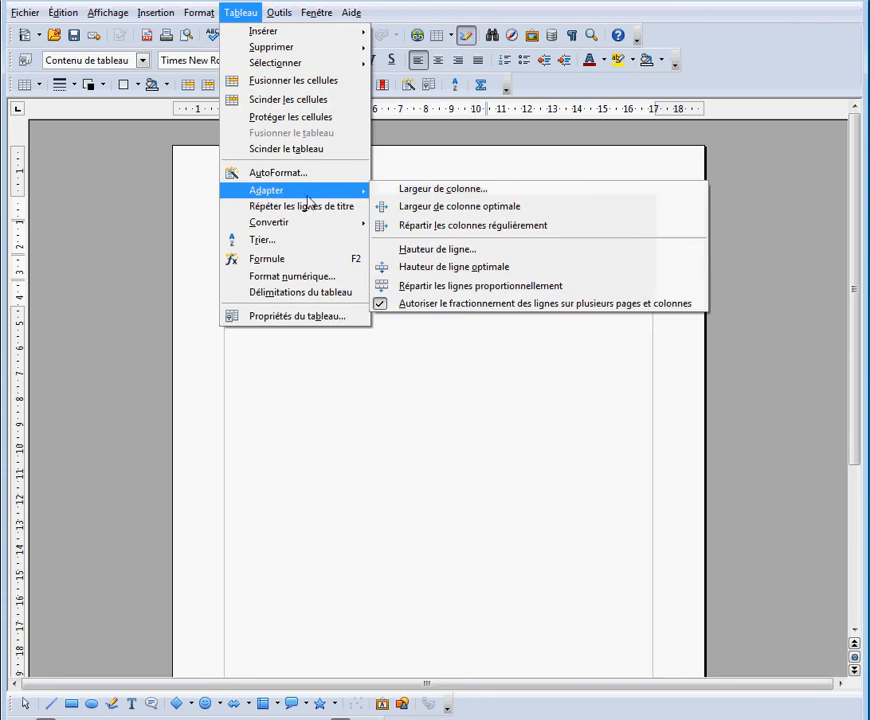
left_click(457, 250)
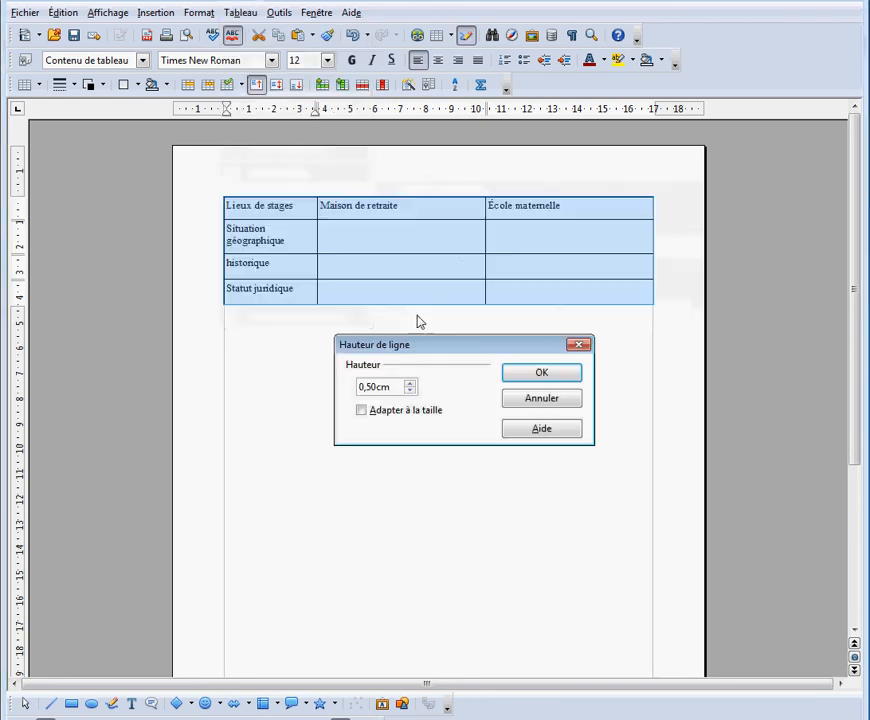
left_click_drag(390, 386, 342, 394)
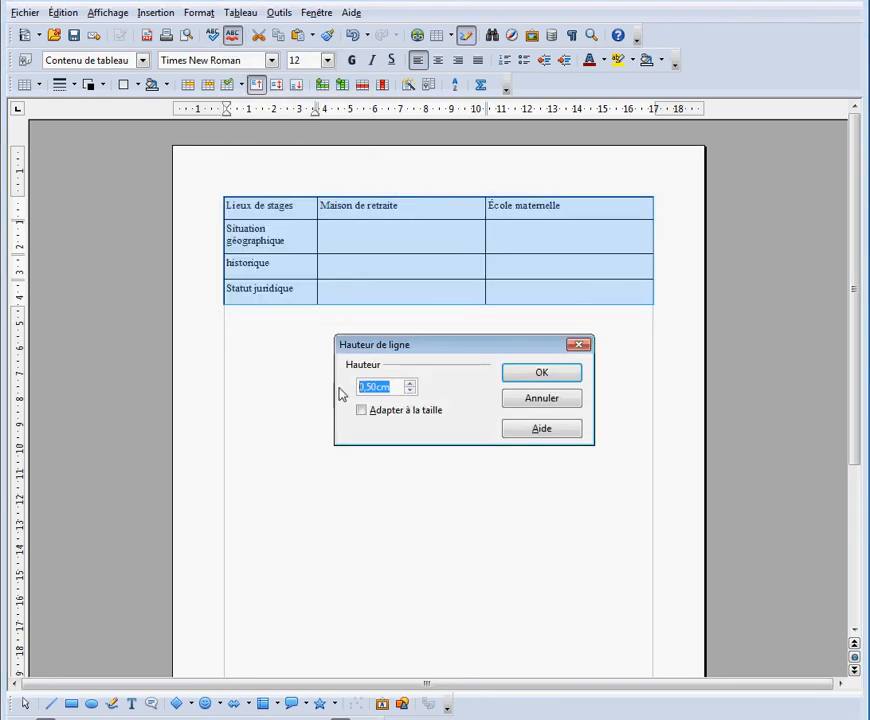
type("1")
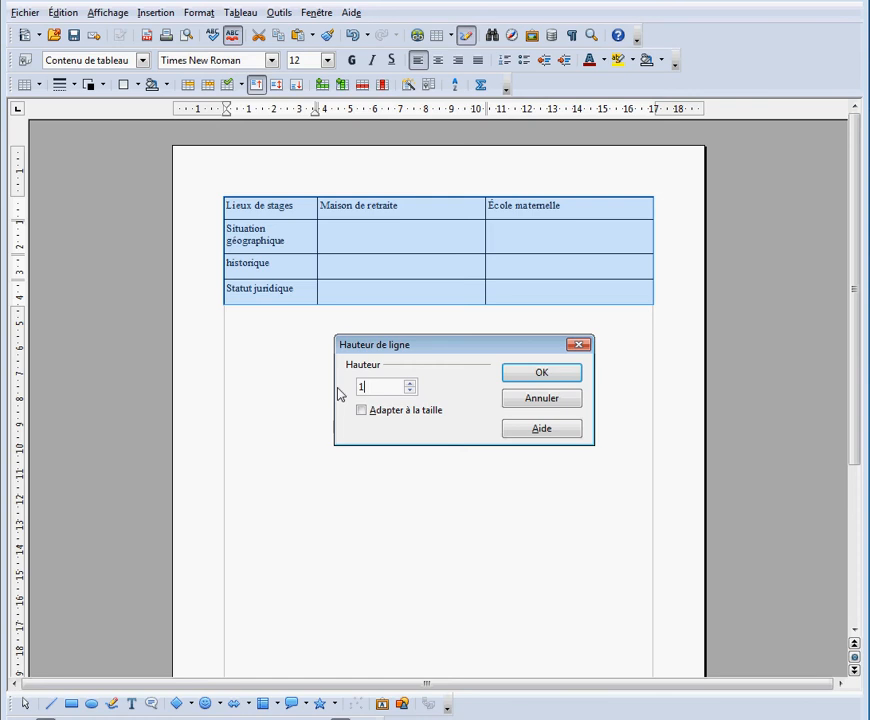
left_click(540, 373)
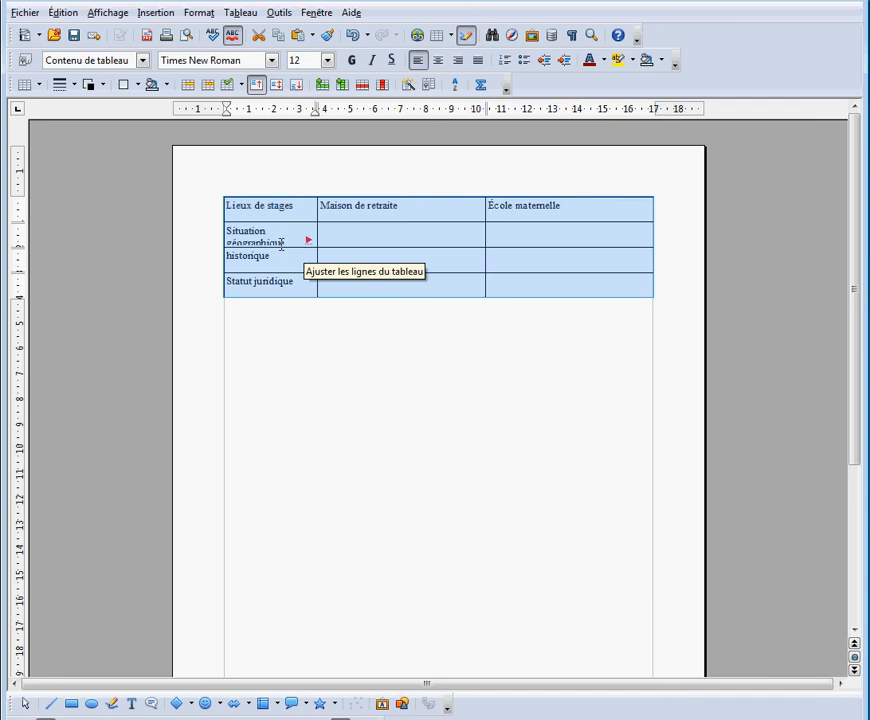
Make the "Situation géographique" row tall enough for its two lines of text and slightly widen the first column
left_click(326, 253)
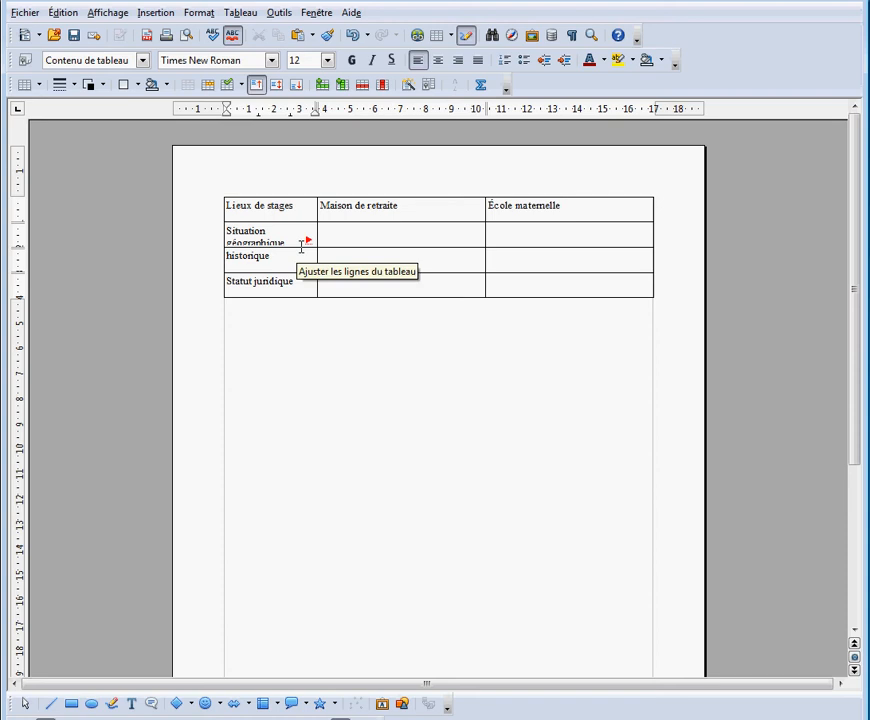
left_click_drag(301, 246, 299, 247)
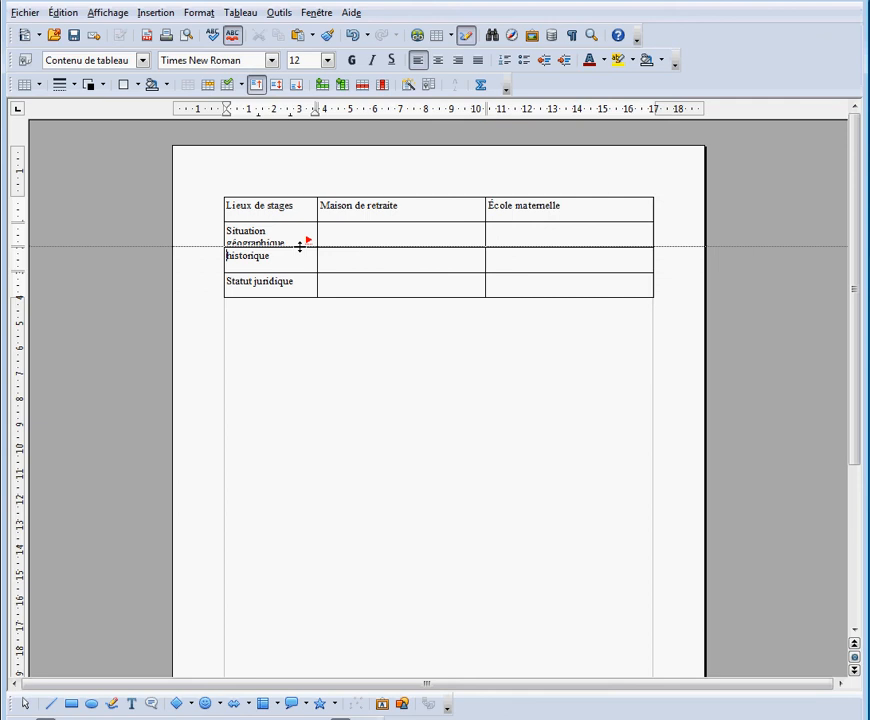
left_click_drag(299, 247, 301, 257)
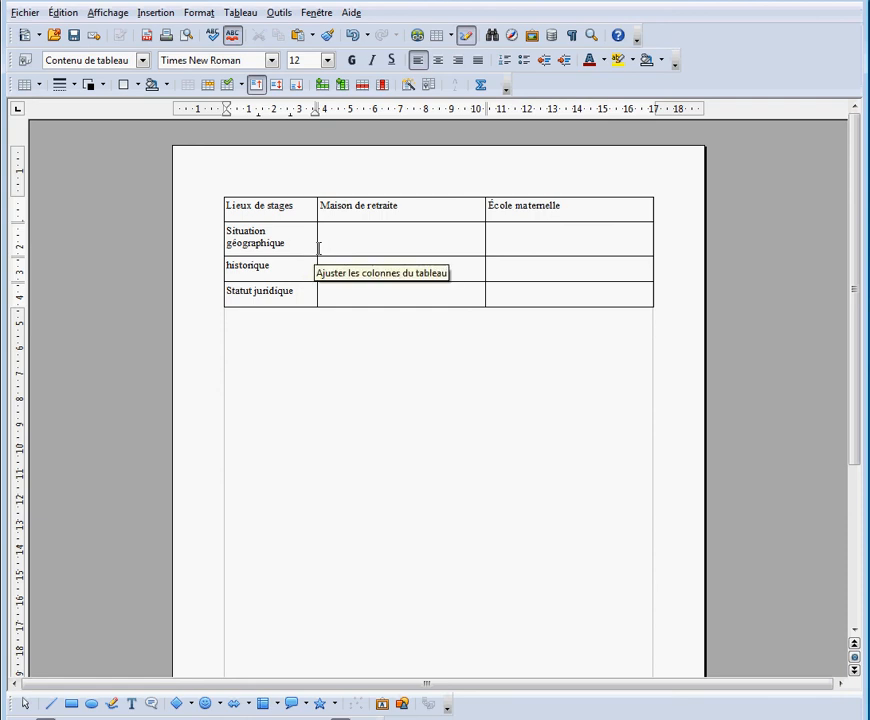
mouse_move(319, 248)
left_mouse_down()
mouse_move(293, 247)
mouse_move(320, 254)
left_mouse_up()
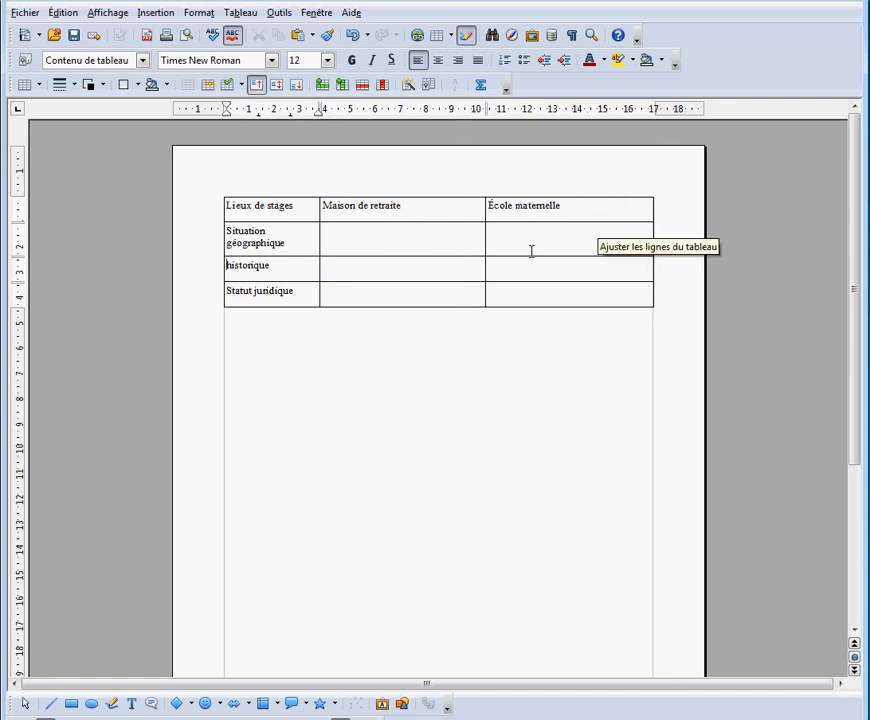
In the whole table's properties, have the table width adapt to the columns and set the second column's width to 5 cm
left_click(213, 186)
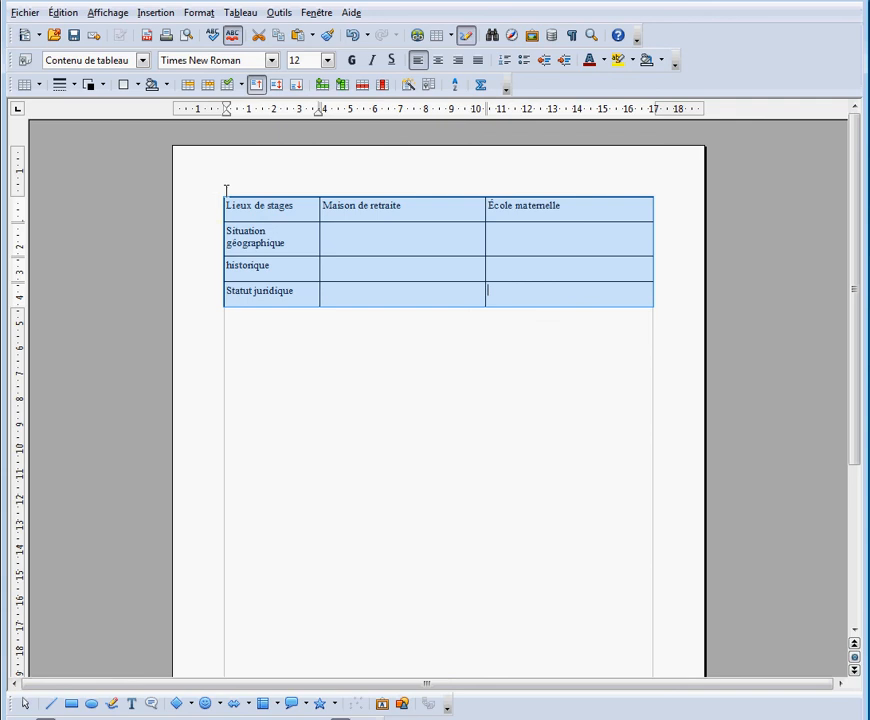
left_click(252, 15)
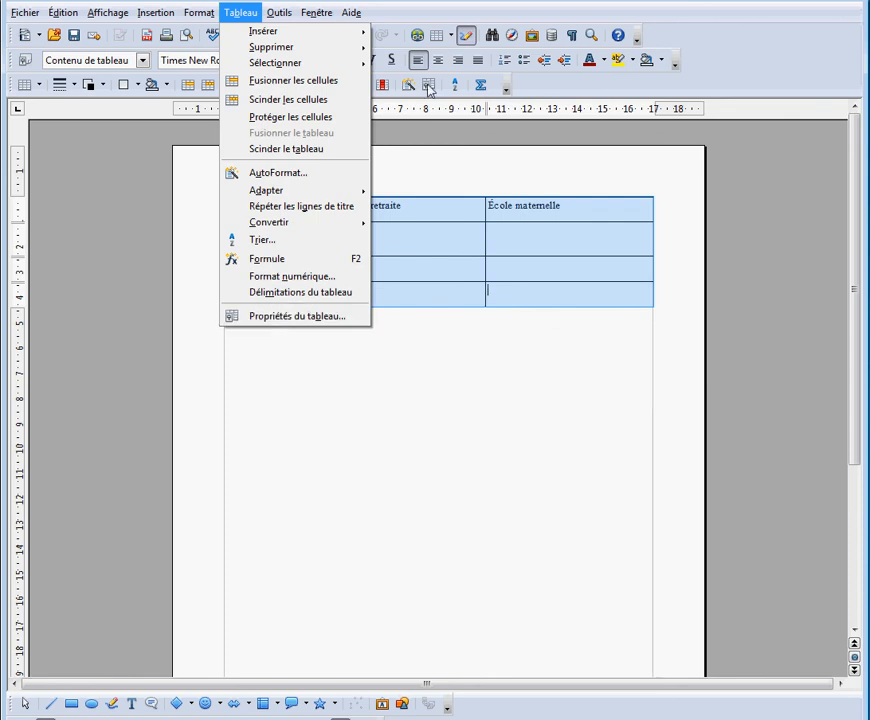
left_click(321, 324)
left_click_drag(474, 370, 589, 318)
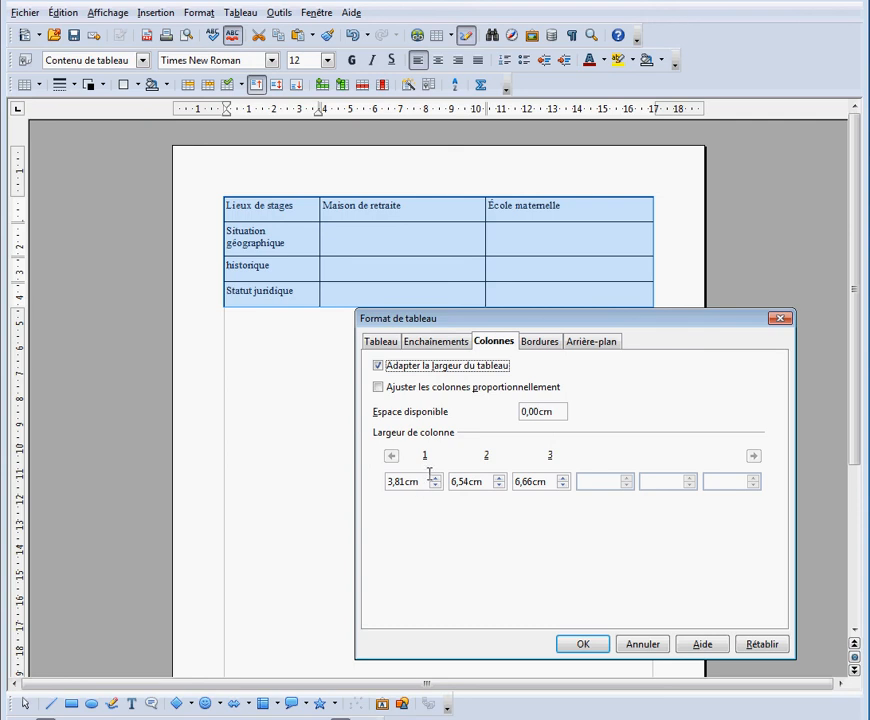
left_click_drag(431, 481, 390, 486)
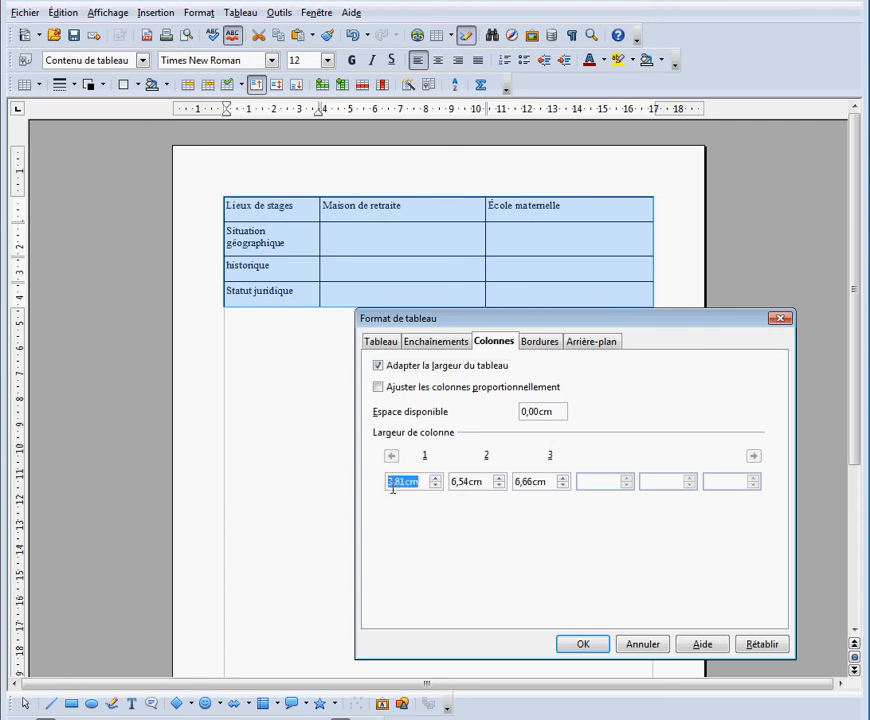
type("1")
left_click_drag(482, 481, 458, 481)
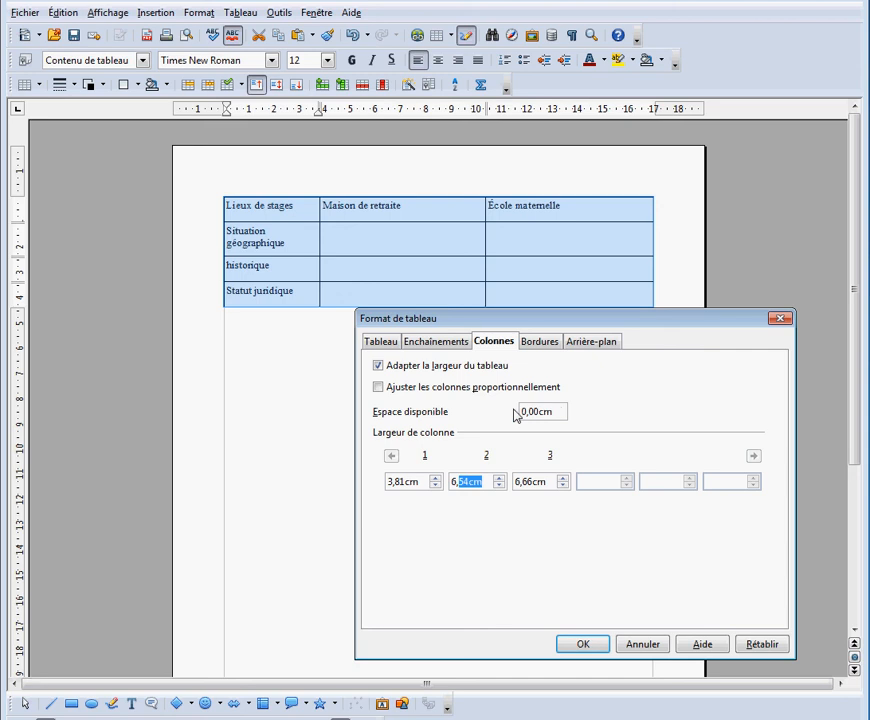
left_click_drag(485, 482, 447, 478)
type("6")
Set the first column's width to 4 cm and the third column's to 5 cm, and apply the table format
left_click(425, 482)
left_click_drag(425, 482, 386, 483)
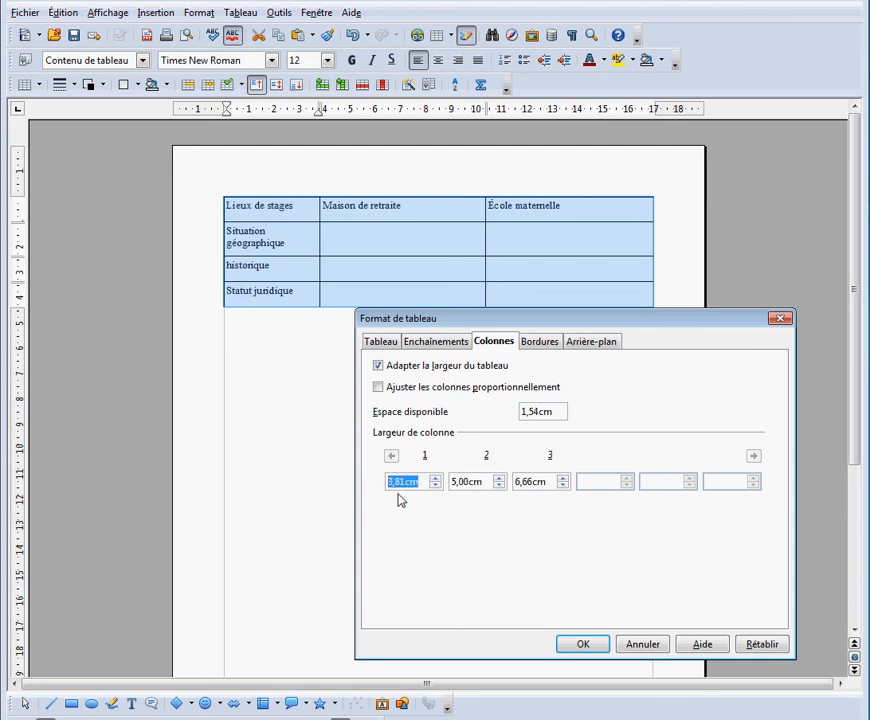
type("1")
left_click_drag(546, 482, 512, 482)
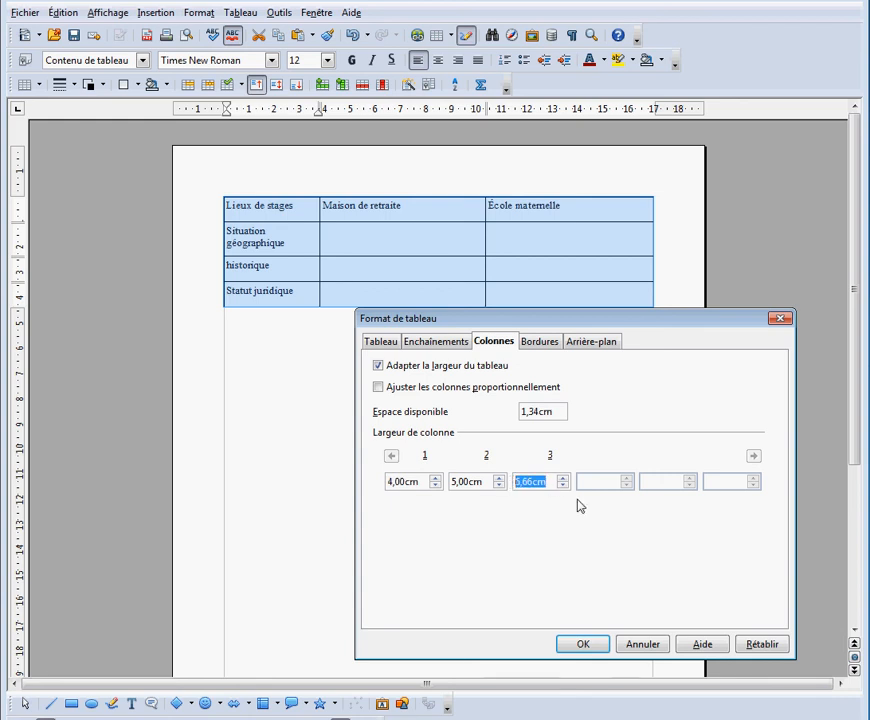
type("5")
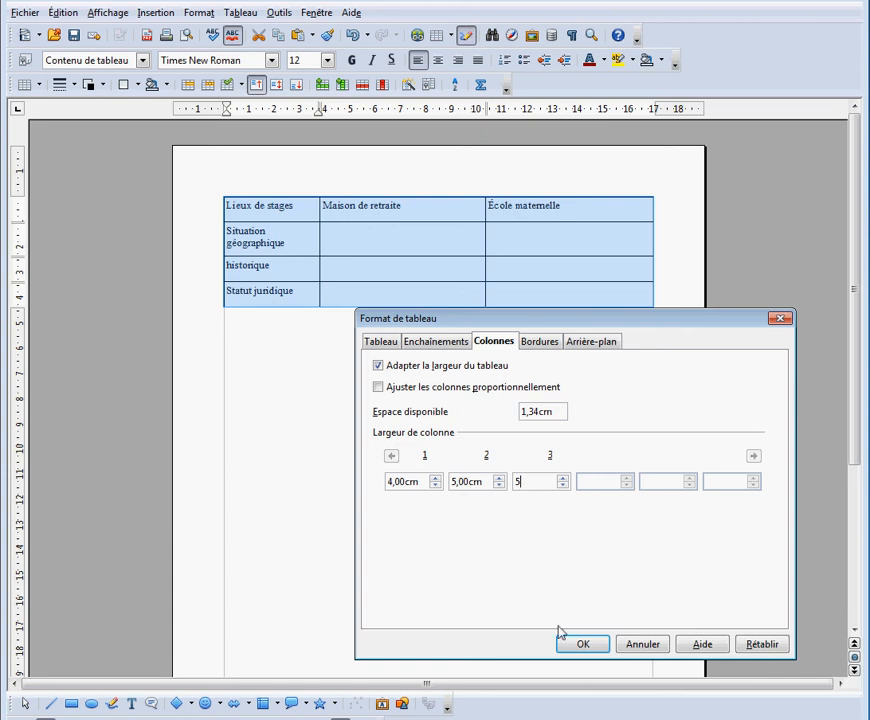
left_click(581, 645)
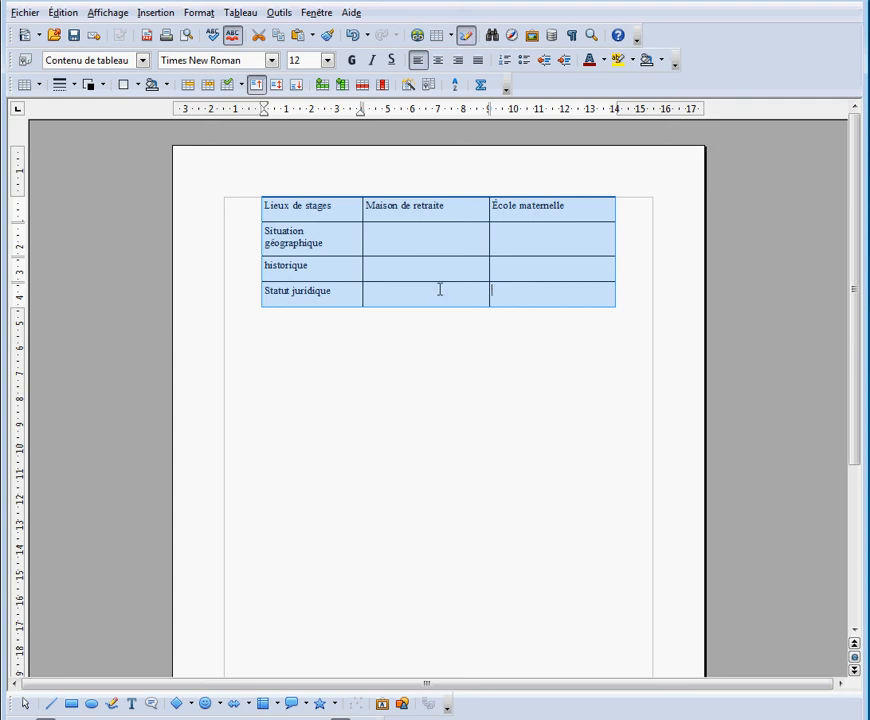
Insert one row before the "historique" row
left_click(251, 274)
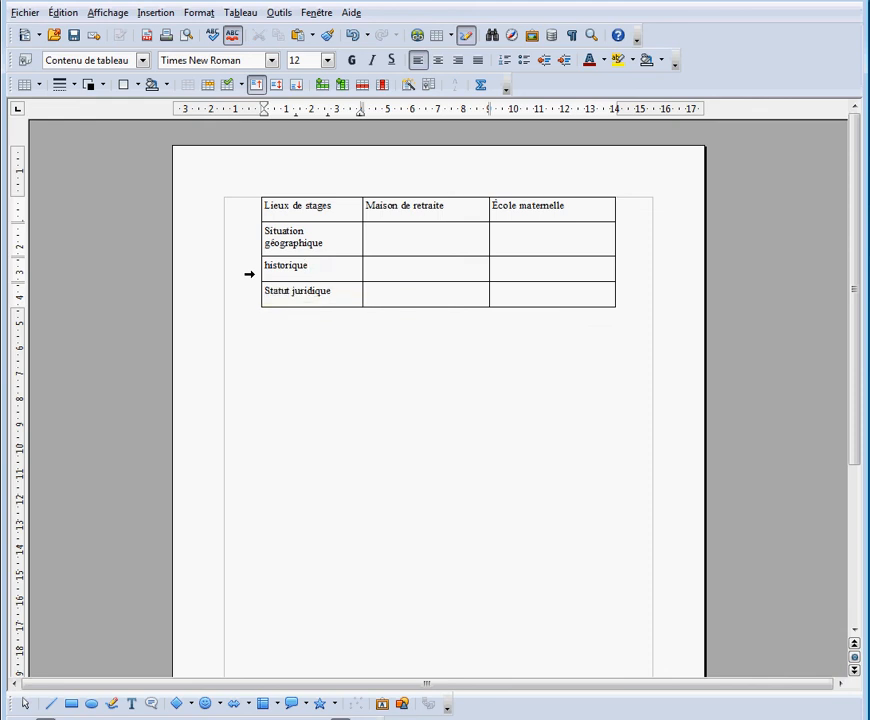
left_click(250, 267)
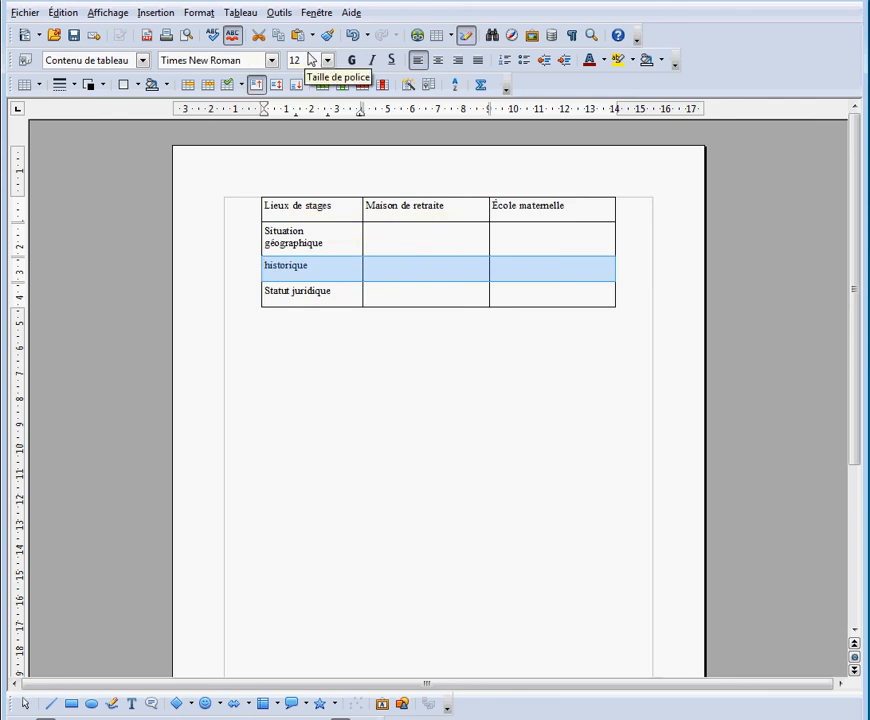
left_click(257, 13)
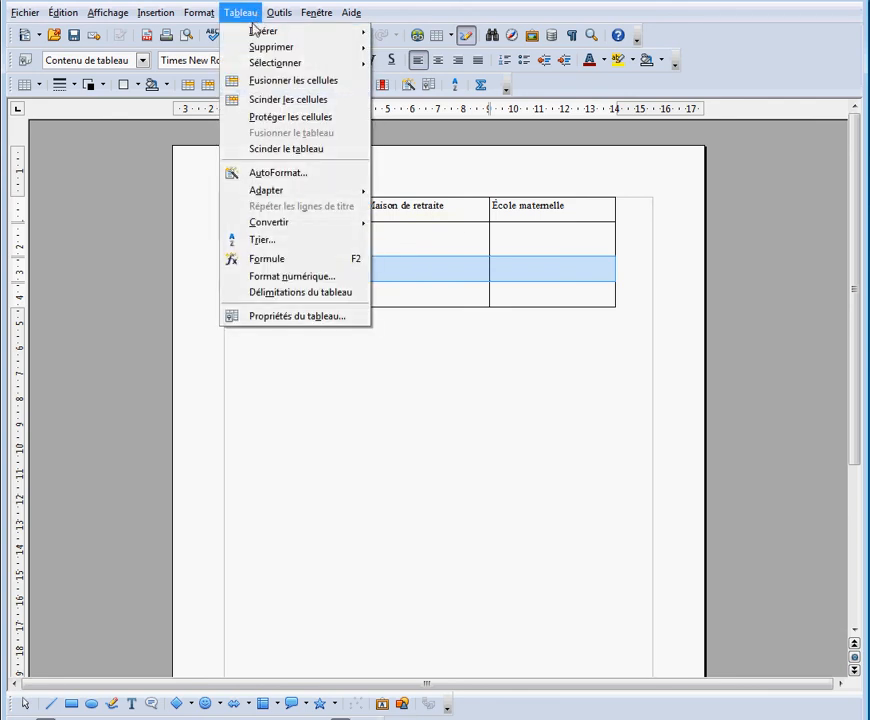
mouse_move(250, 35)
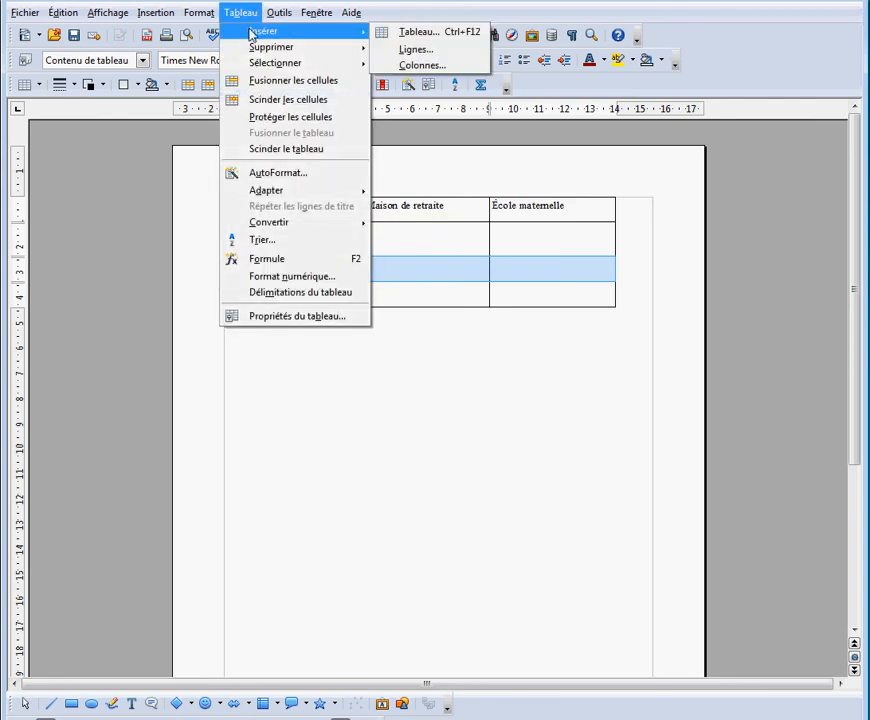
left_click(412, 49)
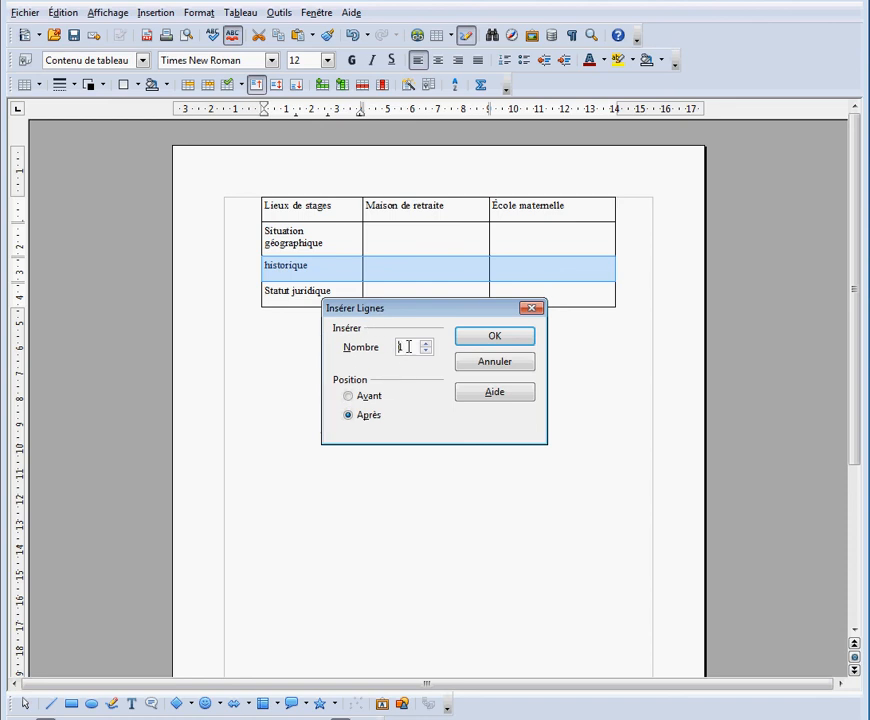
left_click(350, 397)
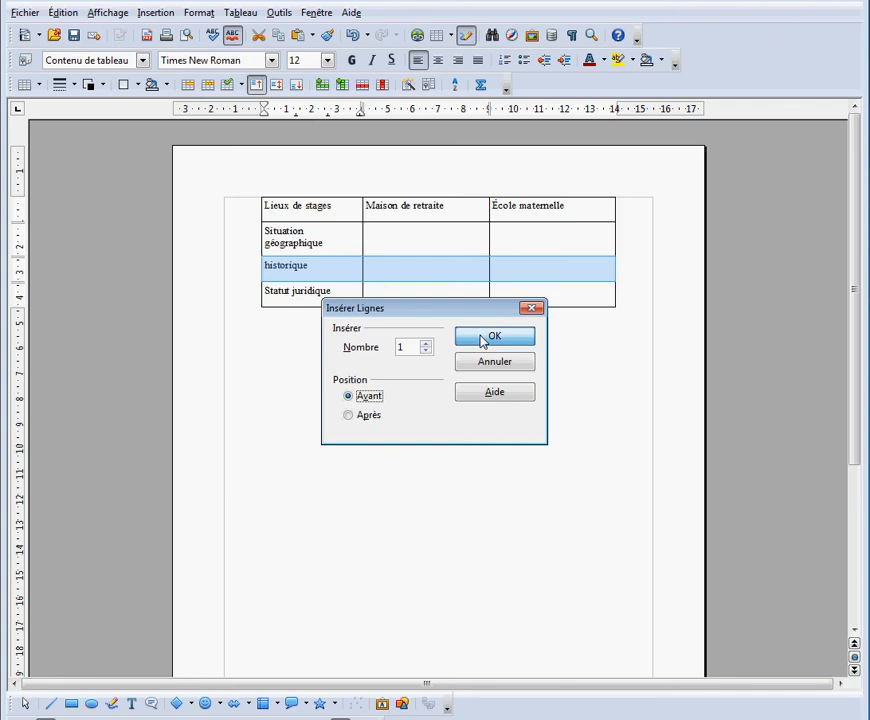
left_click(483, 339)
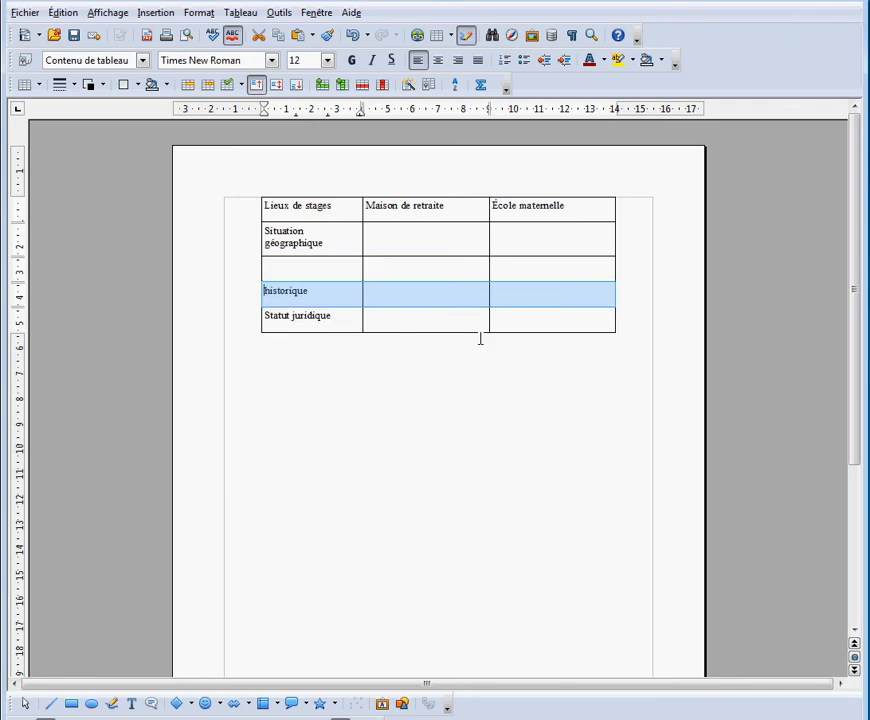
Insert a row below the "Statut juridique" row and undo that insertion
left_click(351, 315)
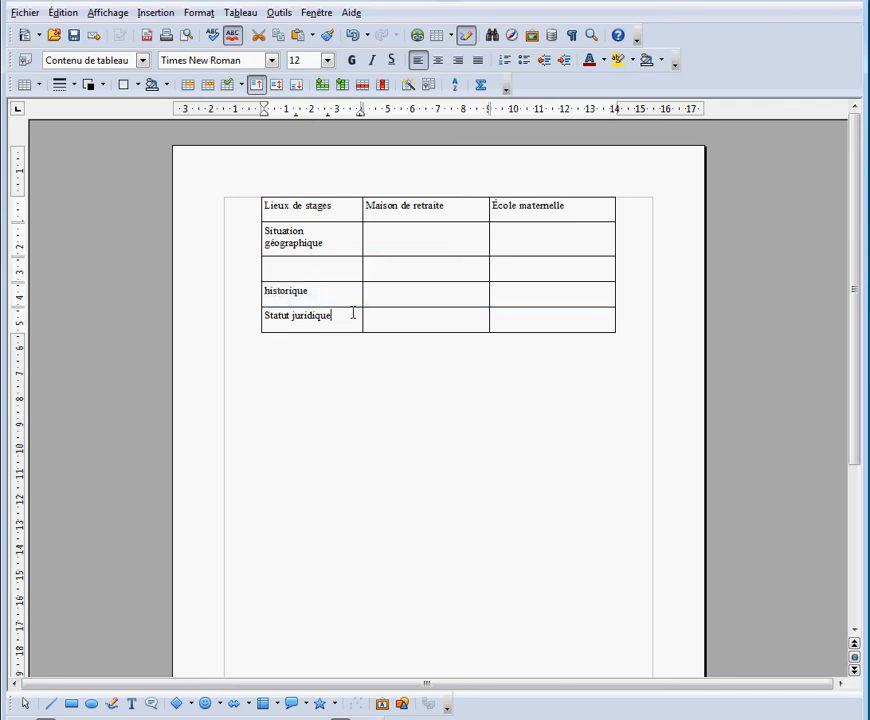
left_click(252, 318)
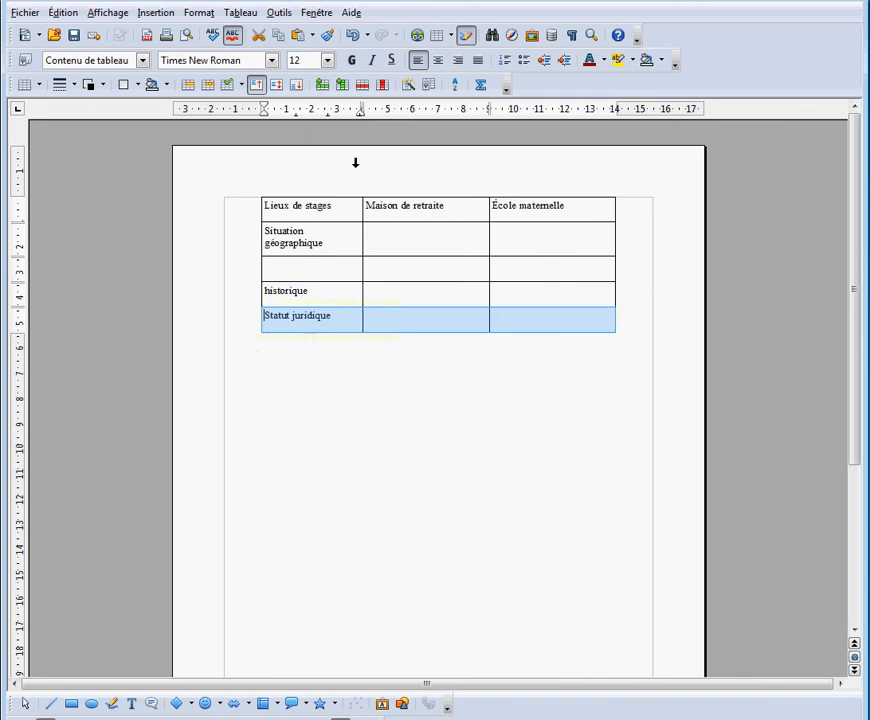
left_click(323, 84)
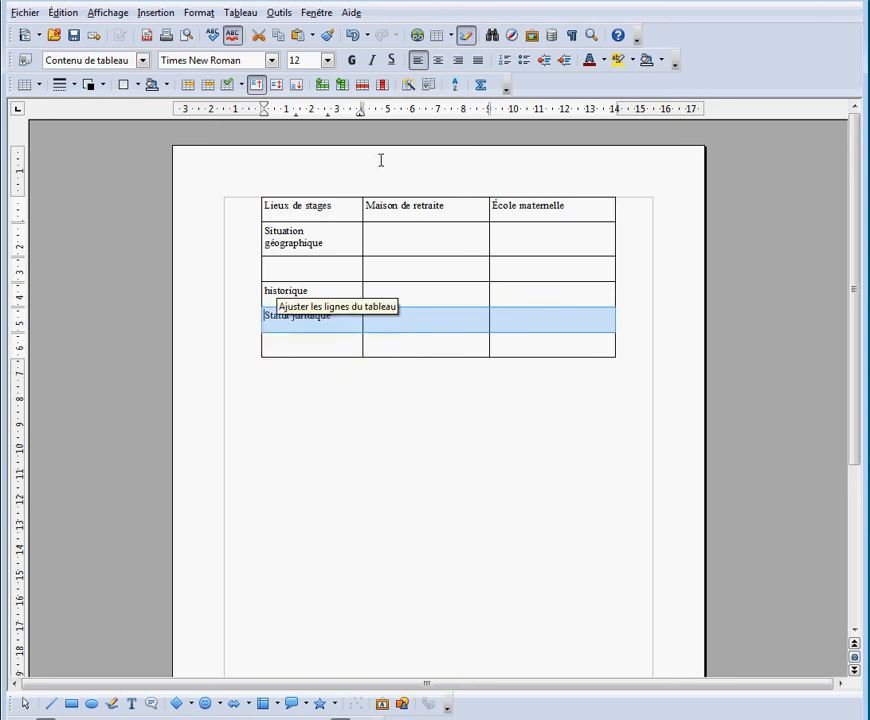
left_click(354, 36)
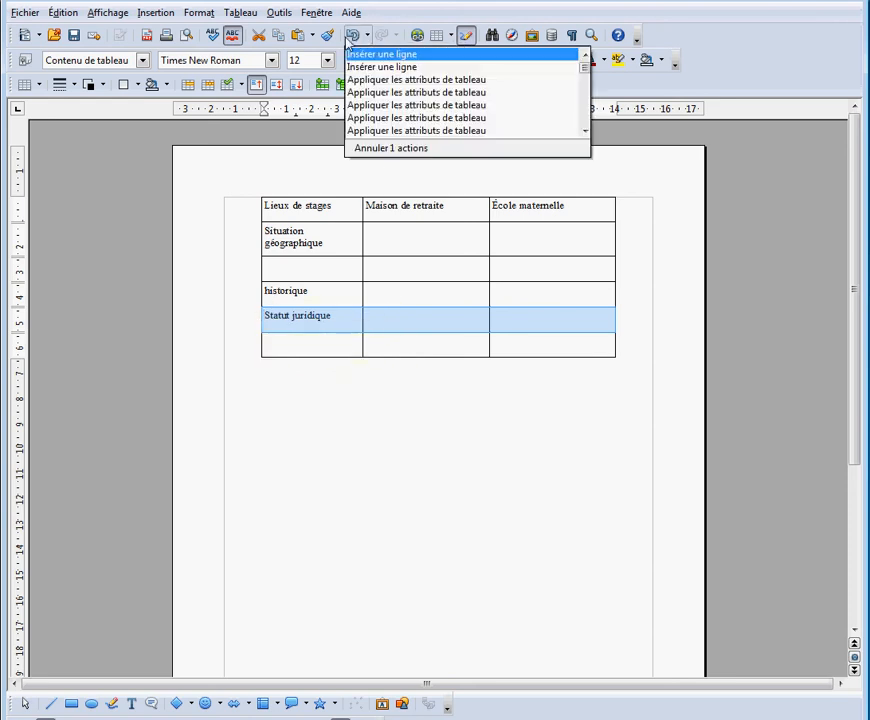
left_click(354, 37)
left_click(353, 37)
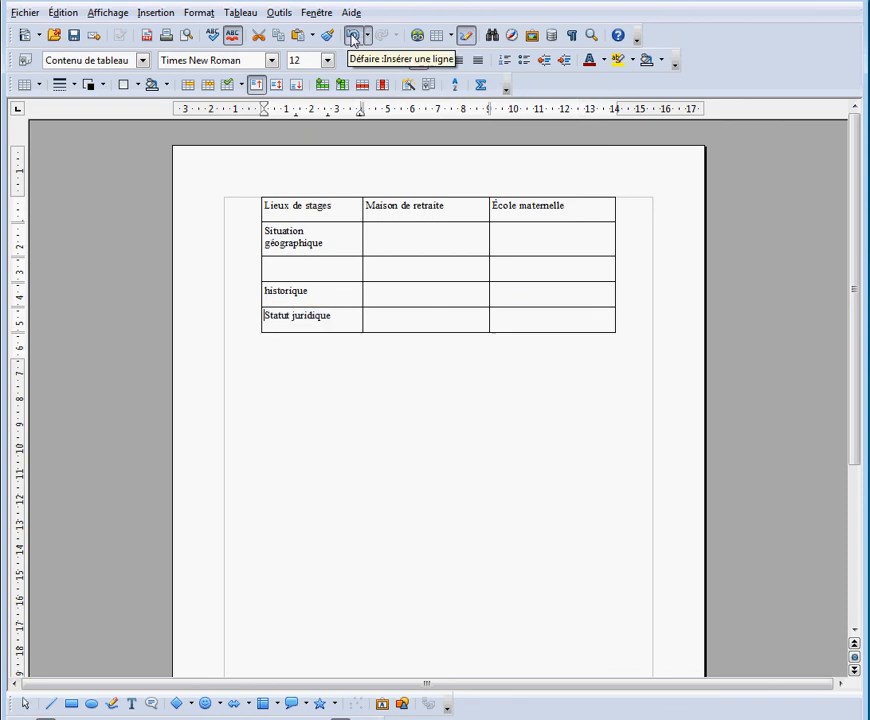
Insert an empty row directly below the "historique" row
left_click(252, 292)
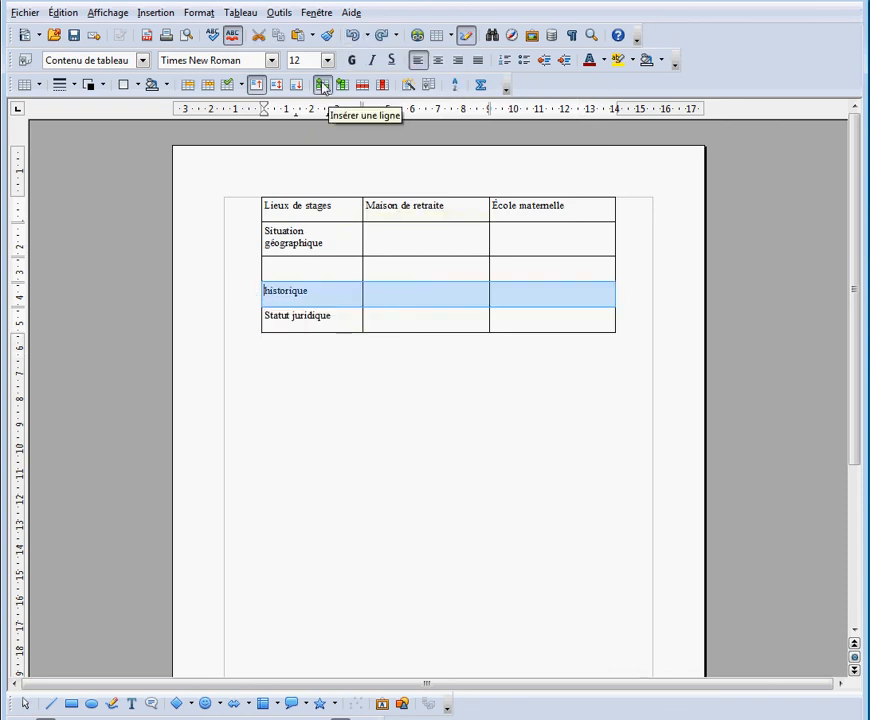
left_click(323, 86)
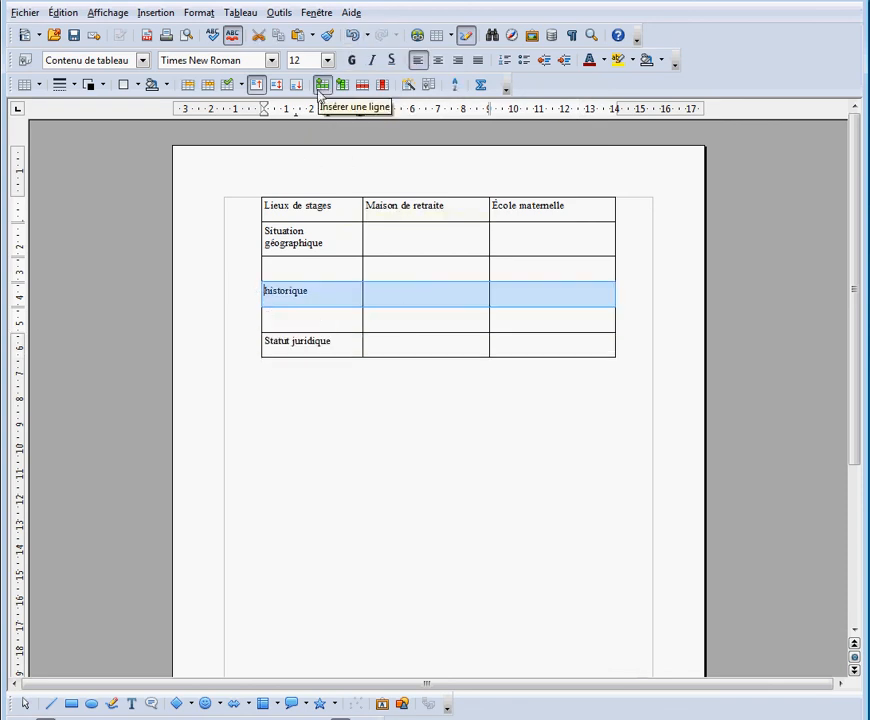
left_click(310, 322)
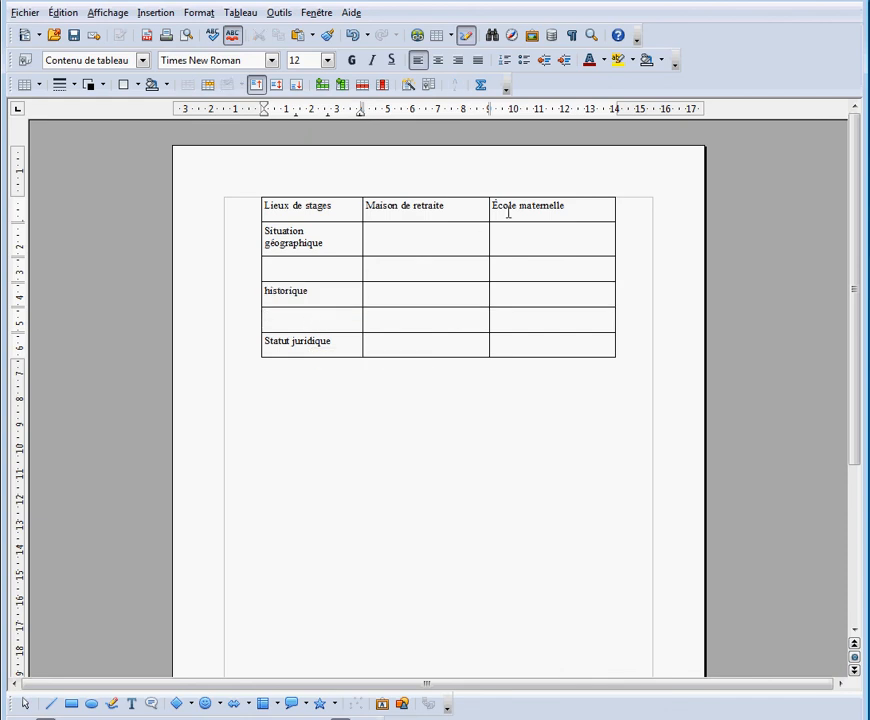
Insert one column before the "Maison de retraite" column
left_click(478, 189)
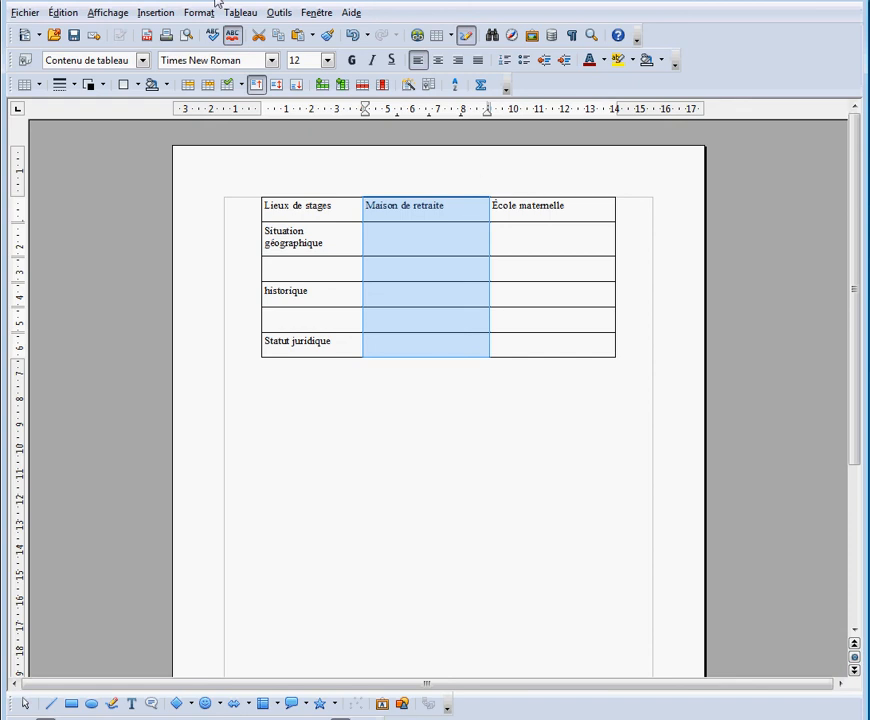
left_click(237, 12)
mouse_move(245, 33)
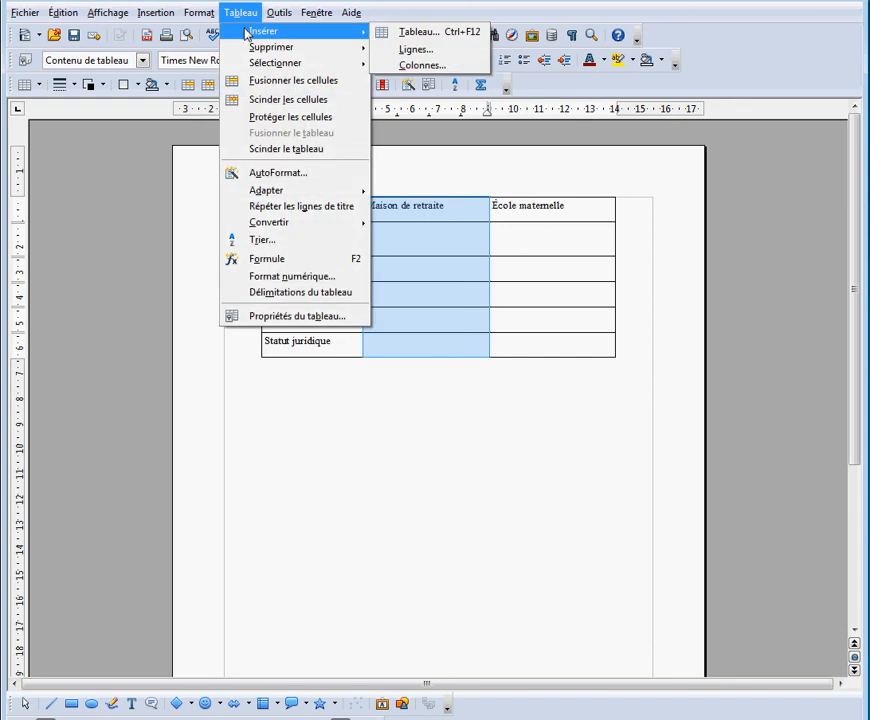
left_click(430, 66)
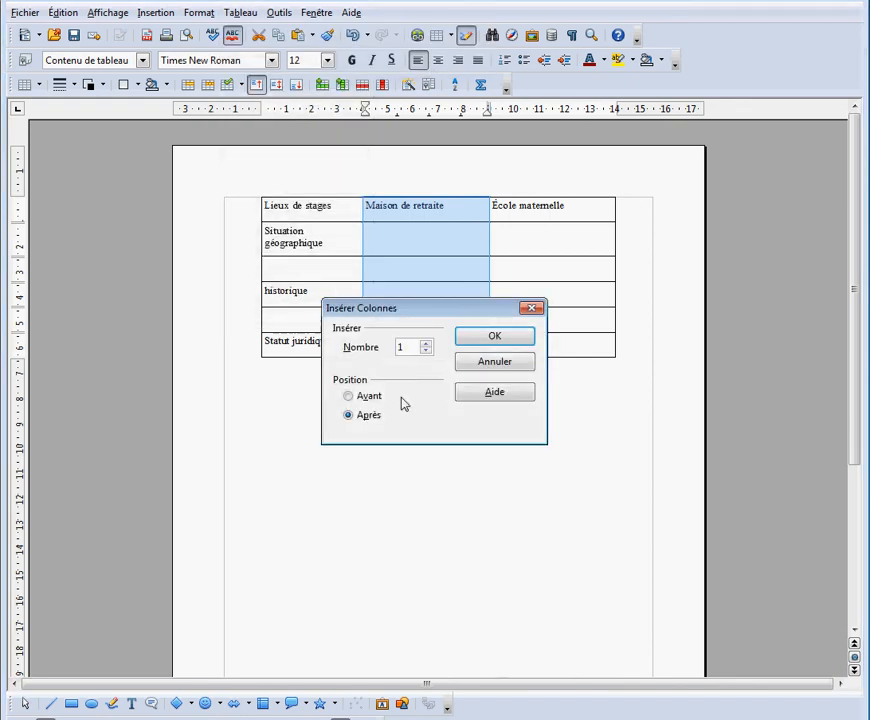
left_click(360, 400)
left_click(495, 339)
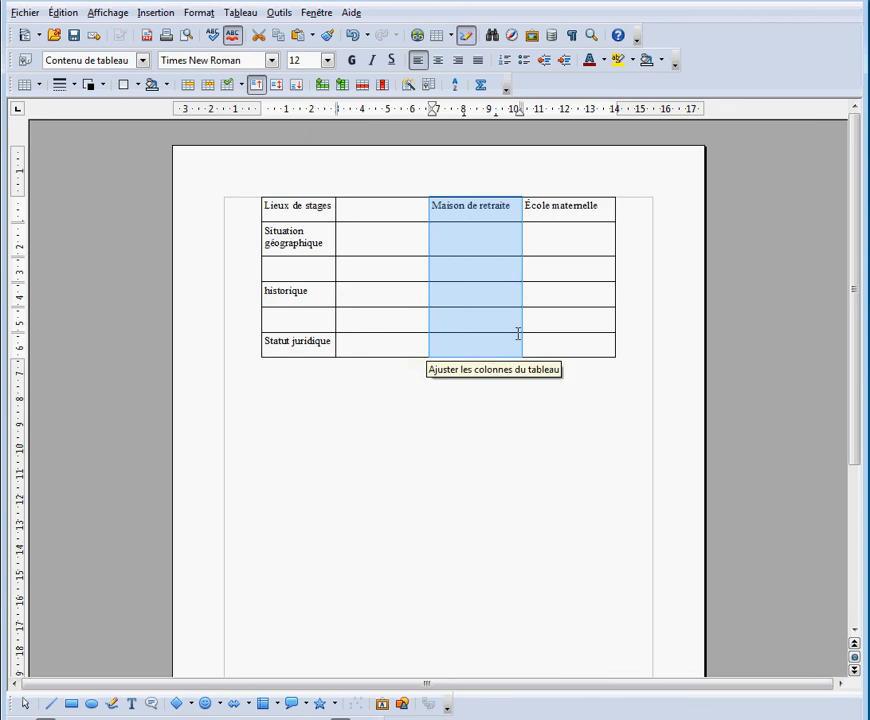
Insert an empty column directly after the "Maison de retraite" column
left_click(569, 190)
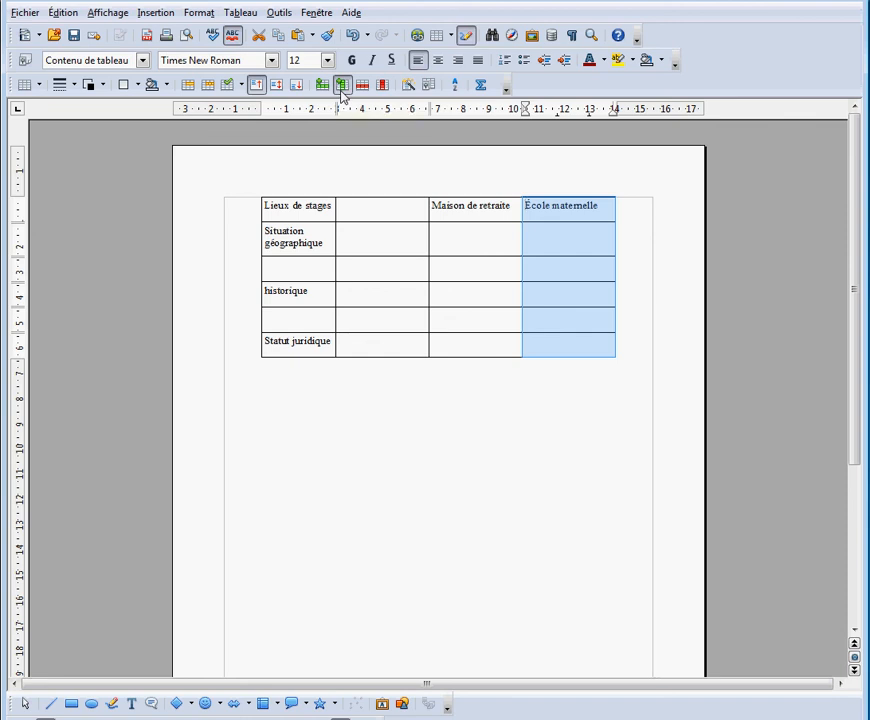
left_click(446, 189)
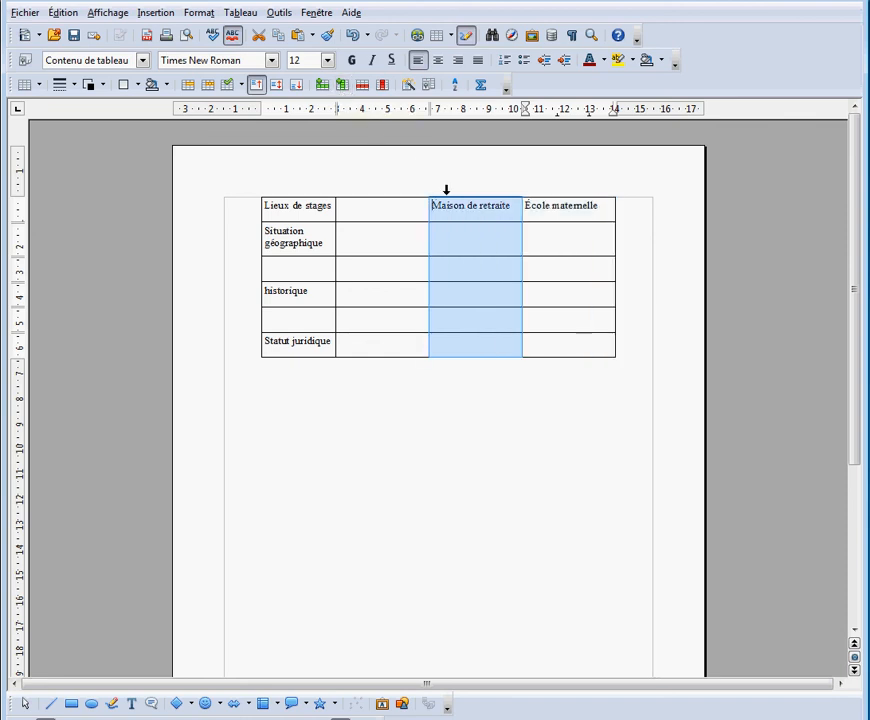
left_click(341, 87)
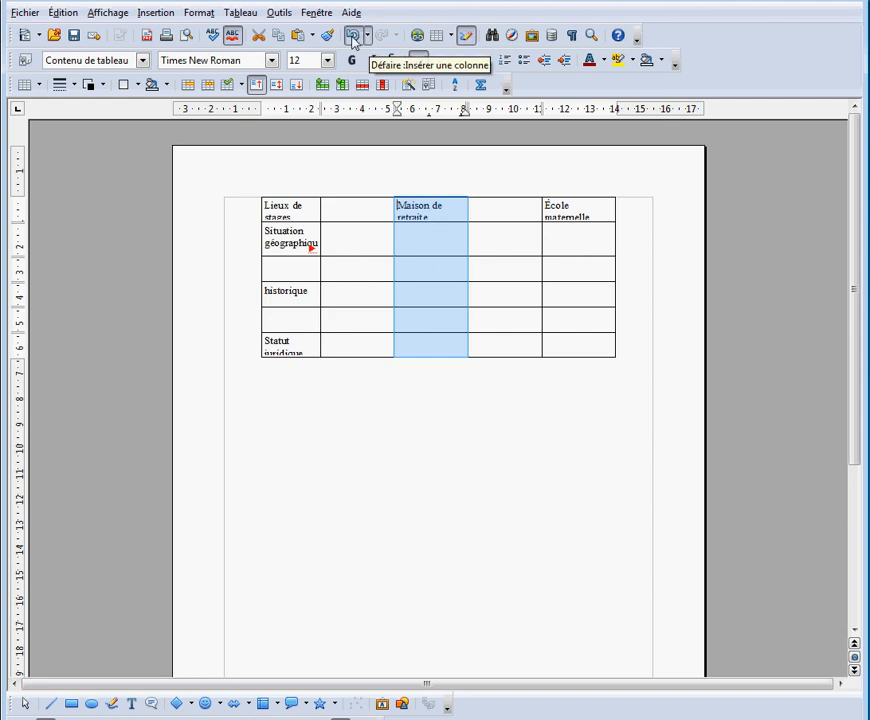
Delete the empty row between the "Situation géographique" and "historique" rows
left_click(295, 270)
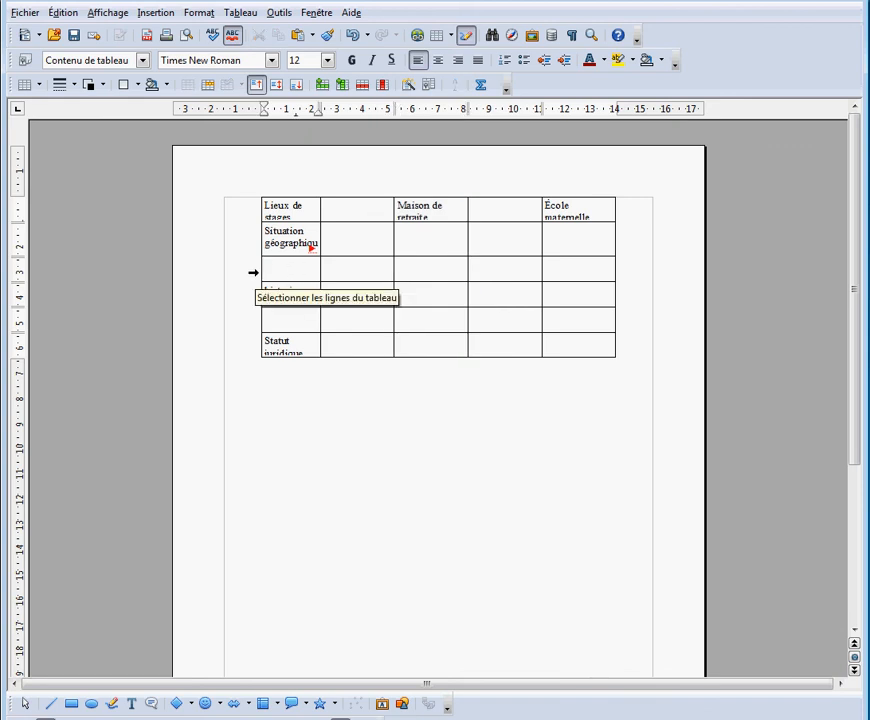
left_click(253, 272)
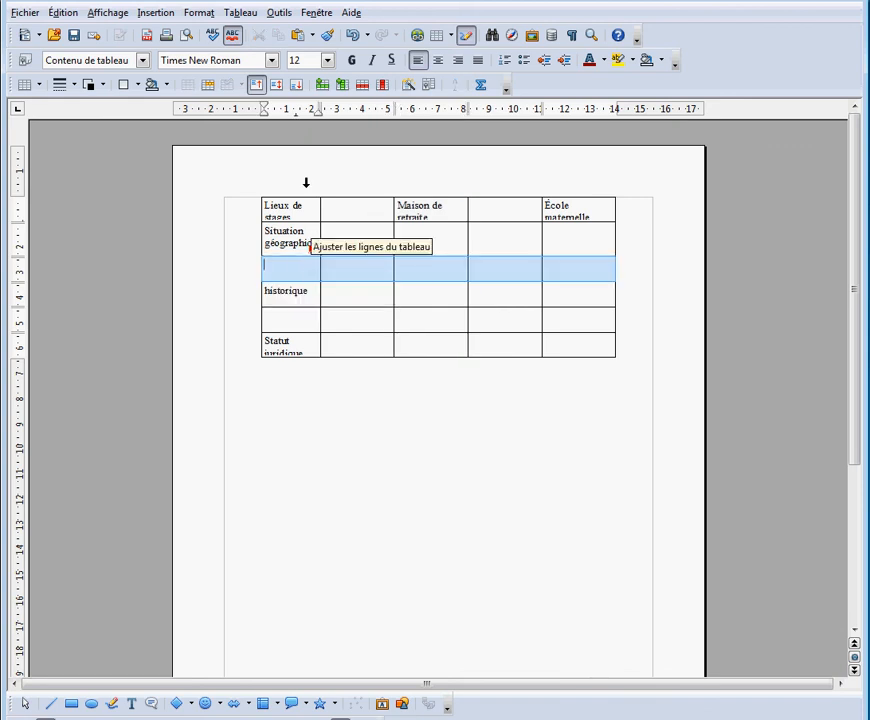
left_click(242, 13)
mouse_move(255, 48)
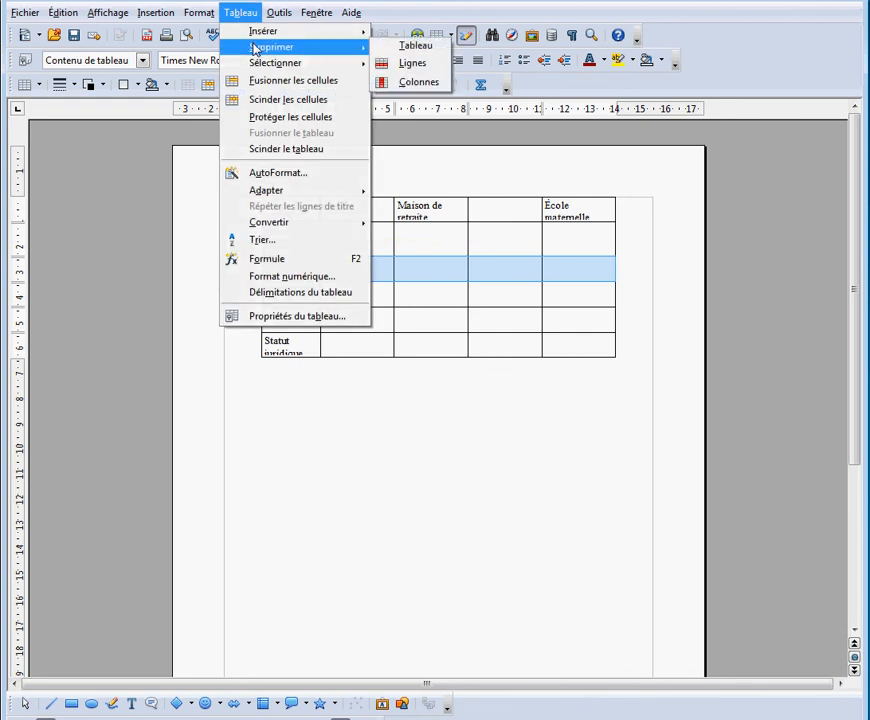
left_click(400, 66)
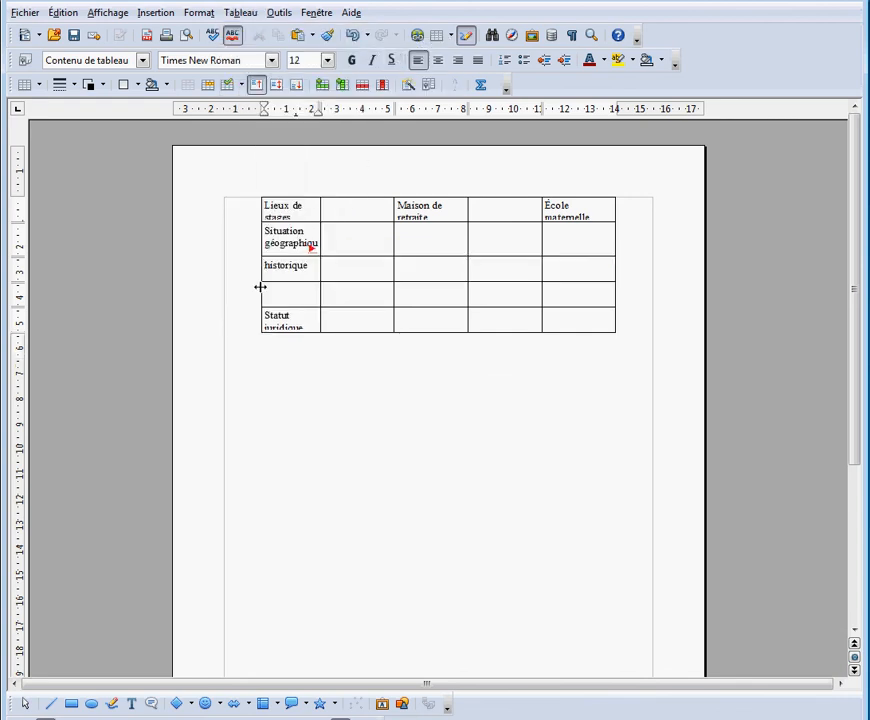
Delete the empty row between the "historique" and "Statut juridique" rows
left_click(259, 289)
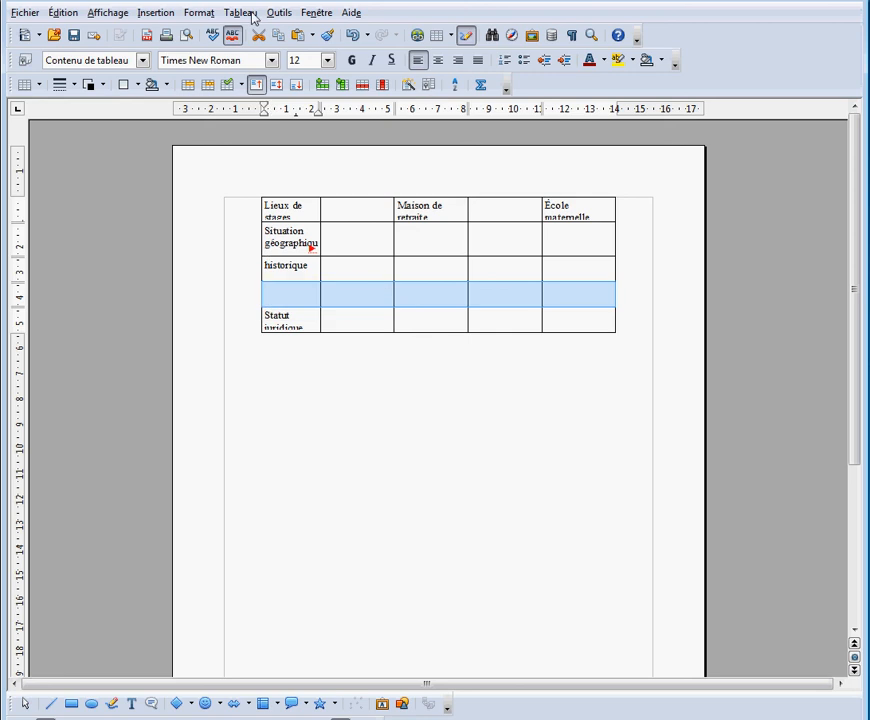
left_click(250, 14)
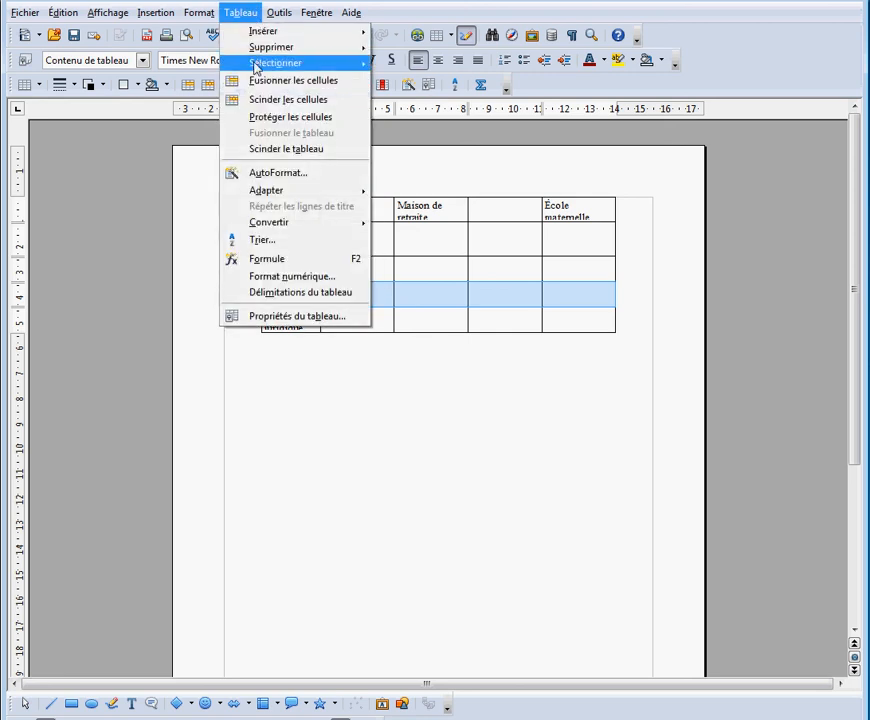
mouse_move(255, 47)
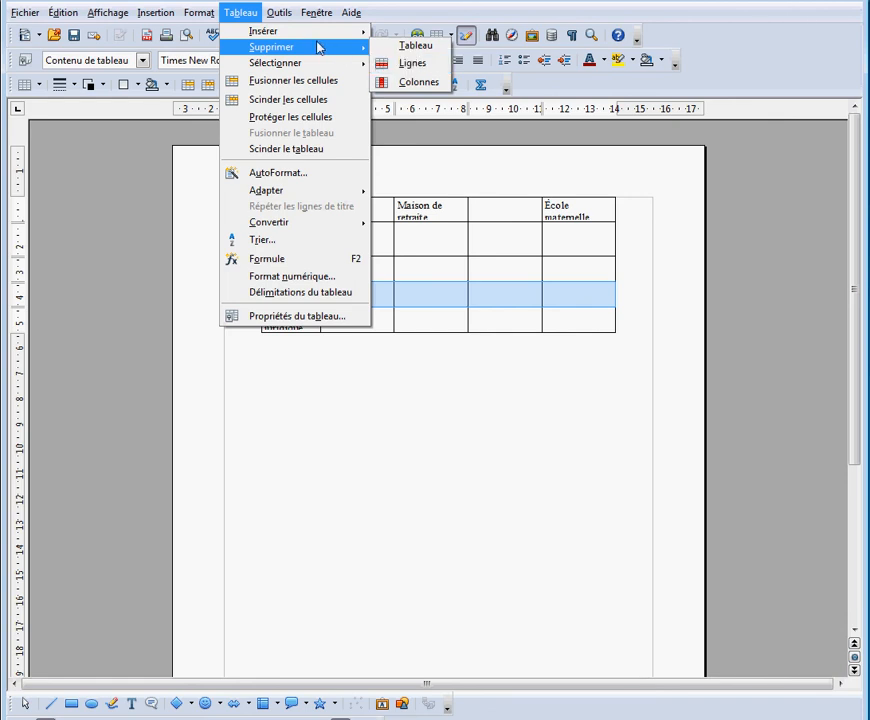
left_click(439, 179)
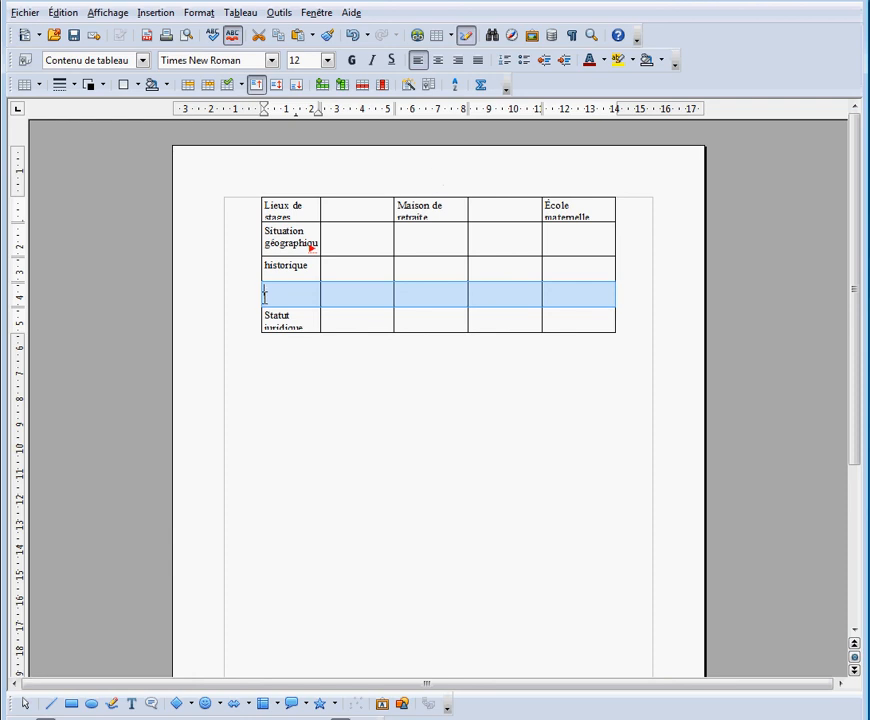
left_click(362, 89)
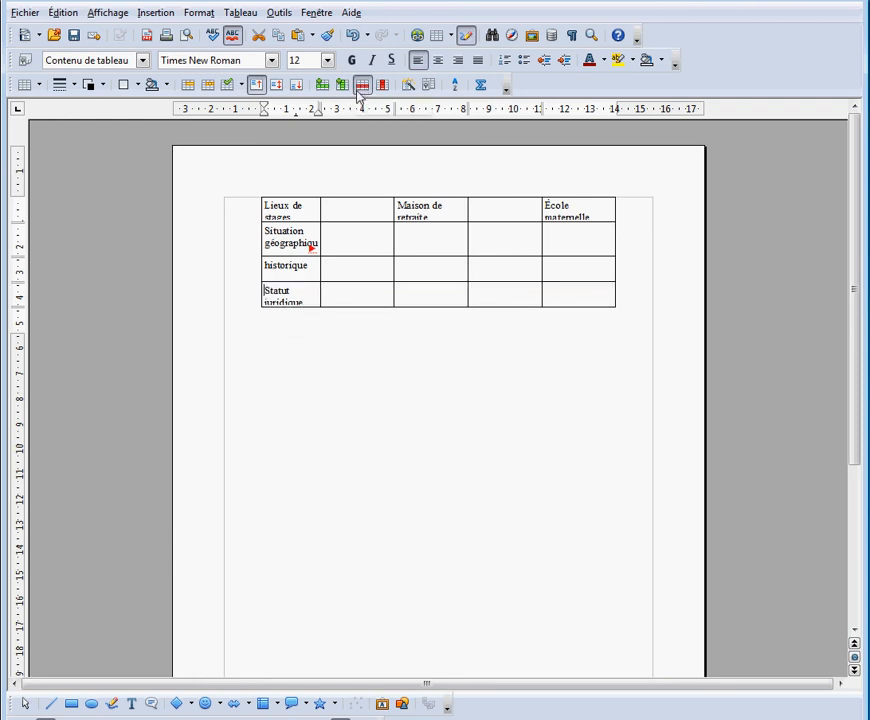
Delete the two empty columns on either side of the "Maison de retraite" column
left_click(361, 189)
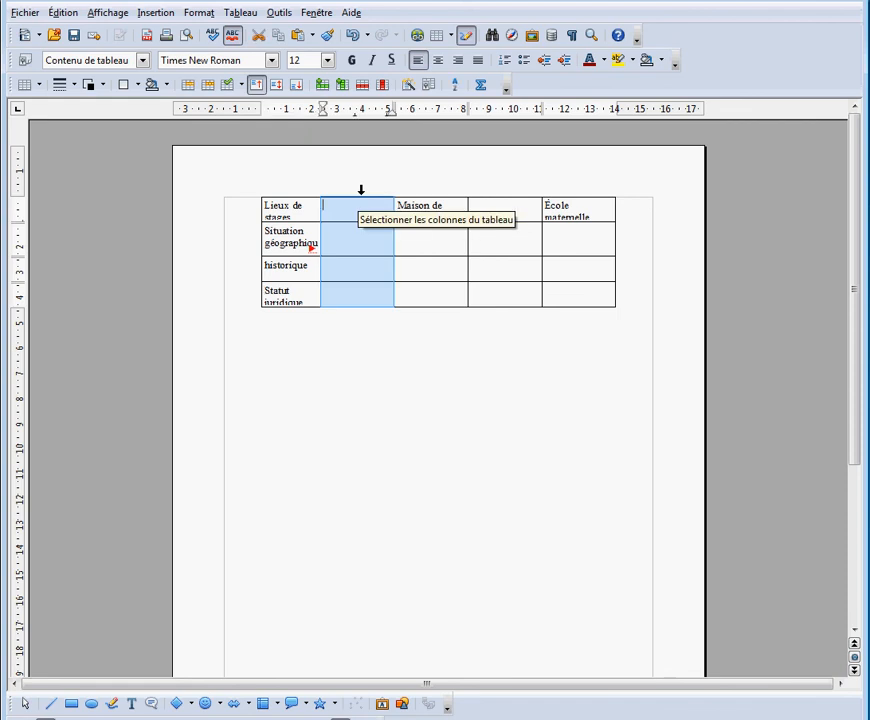
left_click(386, 88)
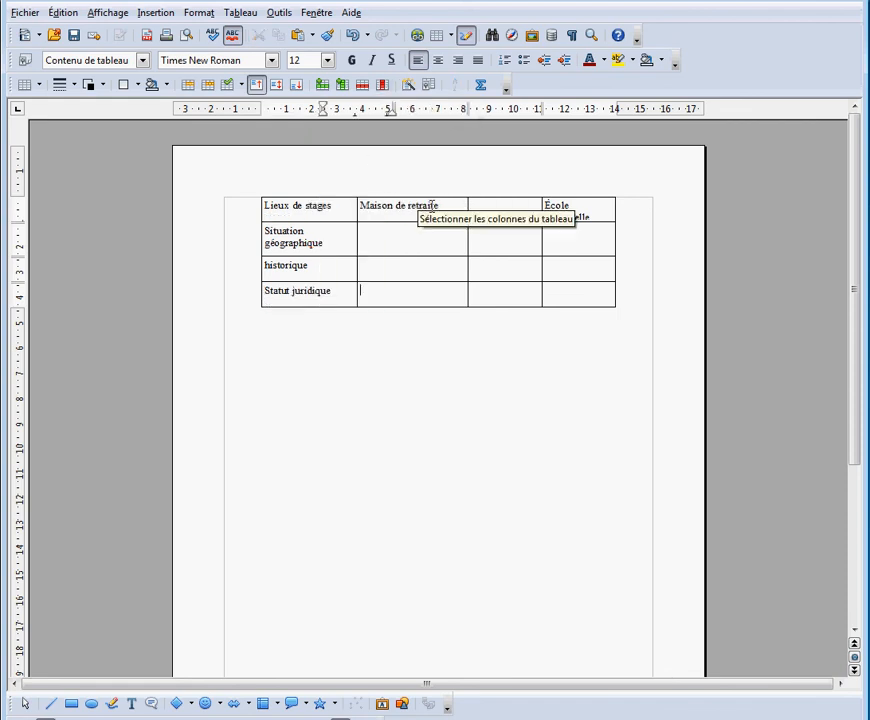
left_click(481, 191)
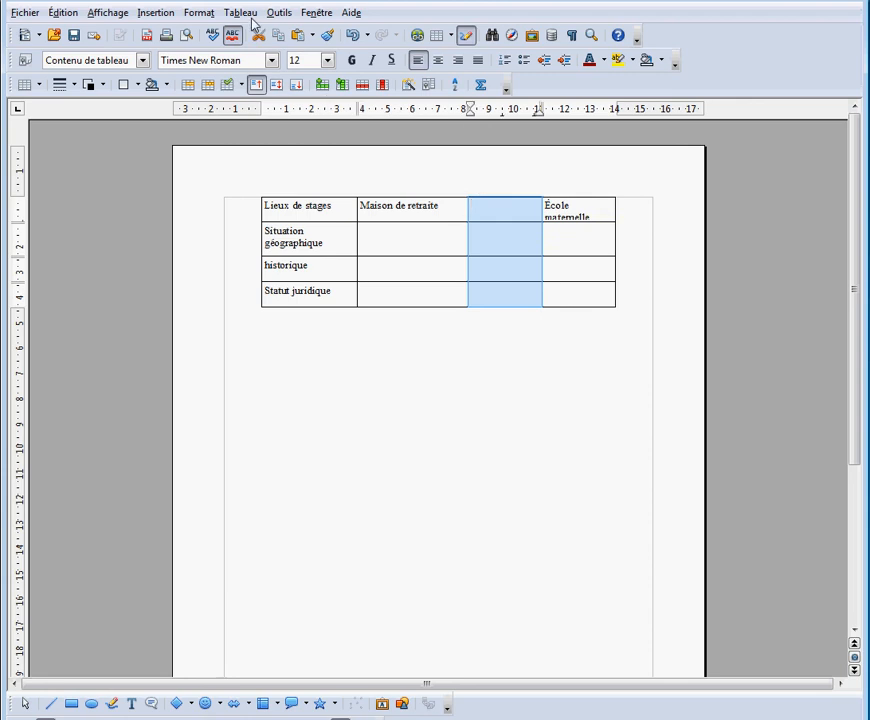
left_click(245, 14)
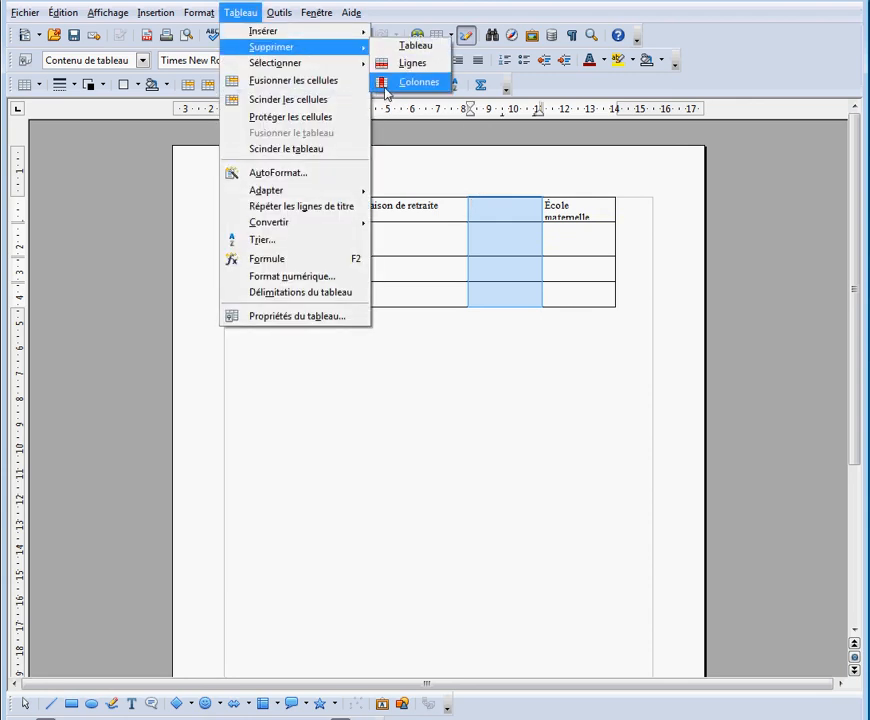
left_click(385, 86)
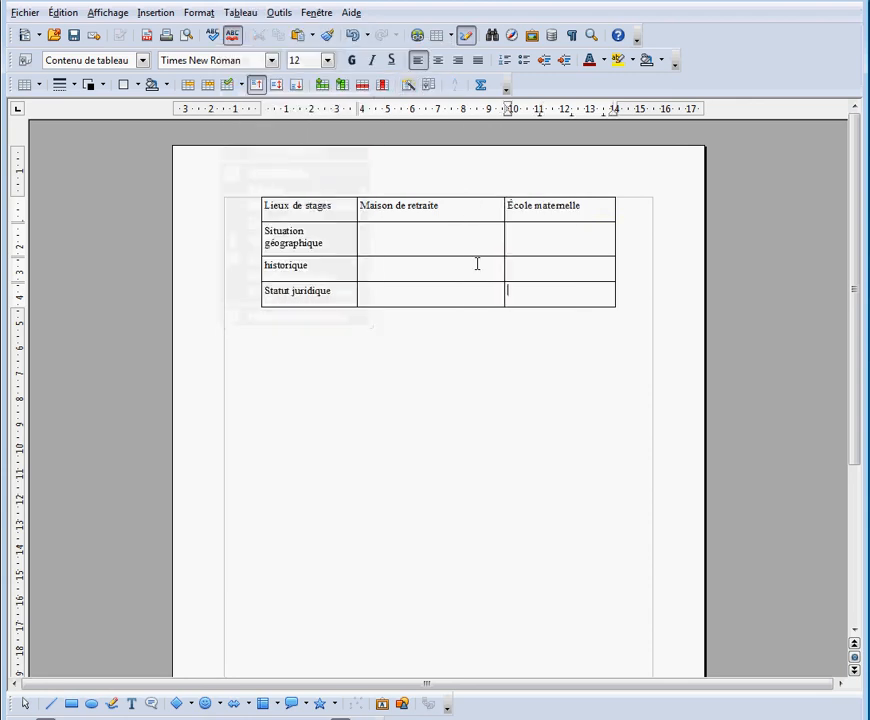
left_click(477, 299)
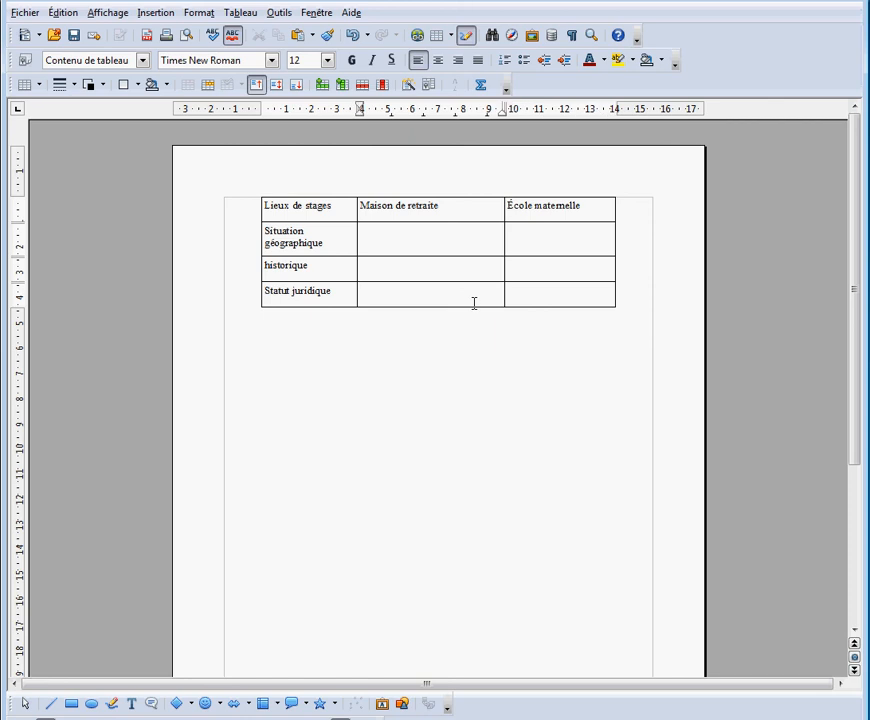